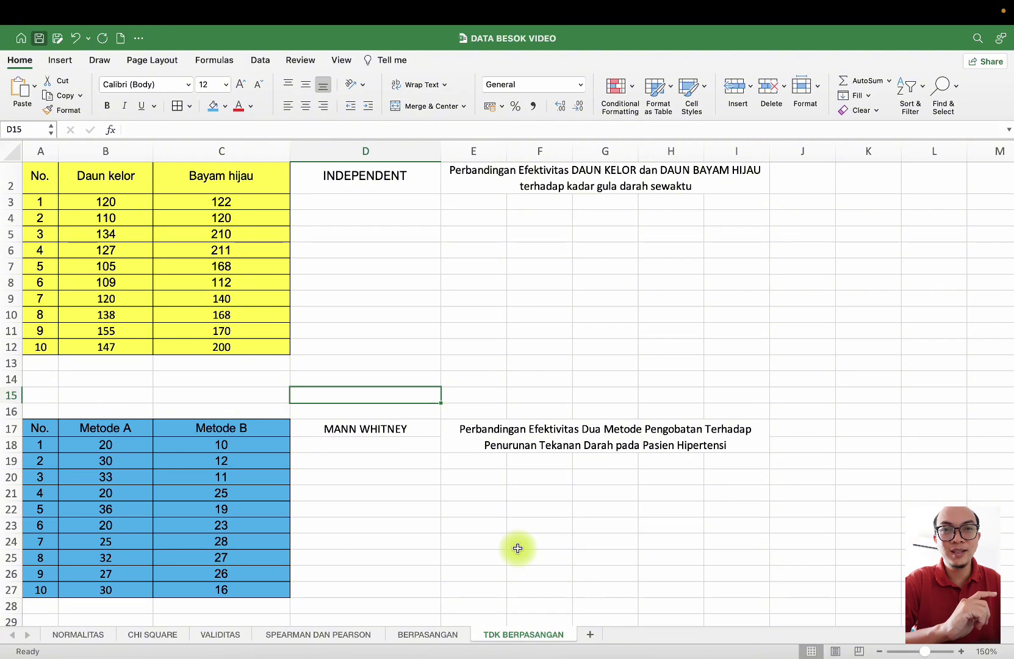
{"action": "scroll", "coordinate": [483, 427], "scroll_direction": "up", "scroll_amount": 1}
{"action": "left_click", "coordinate": [451, 307]}
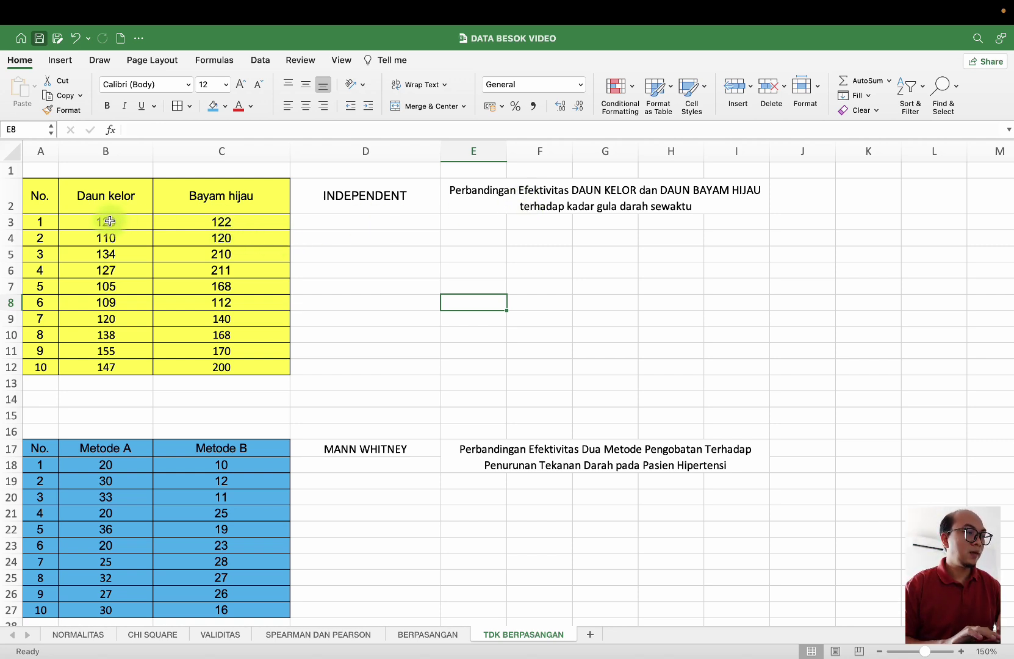
{"action": "left_click_drag", "start_coordinate": [103, 221], "coordinate": [113, 367]}
{"action": "left_click_drag", "start_coordinate": [202, 219], "coordinate": [215, 367]}
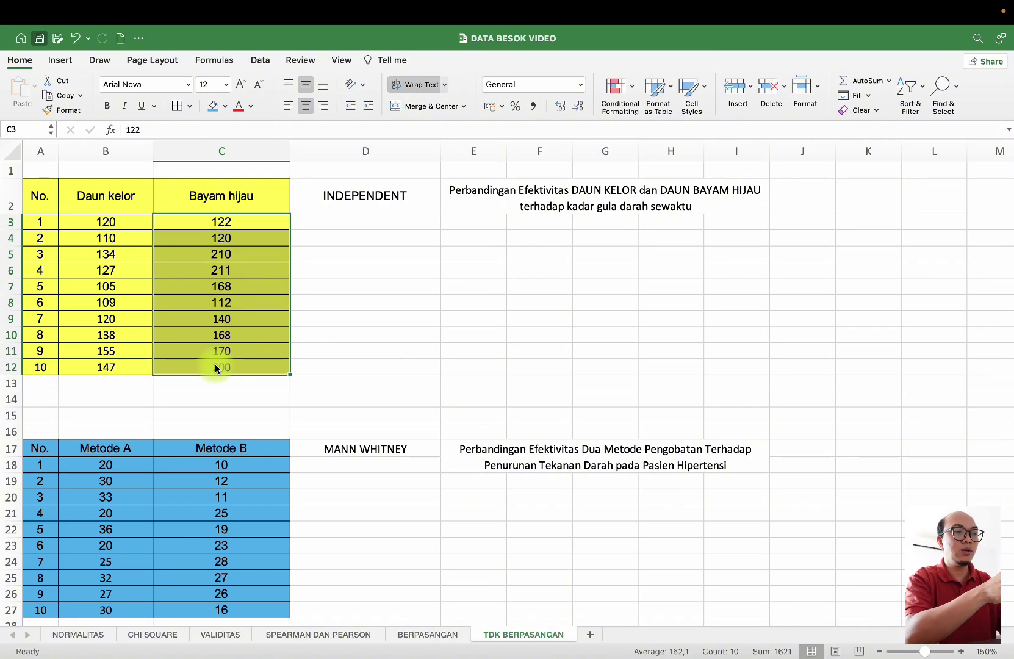
{"action": "left_click", "coordinate": [364, 336]}
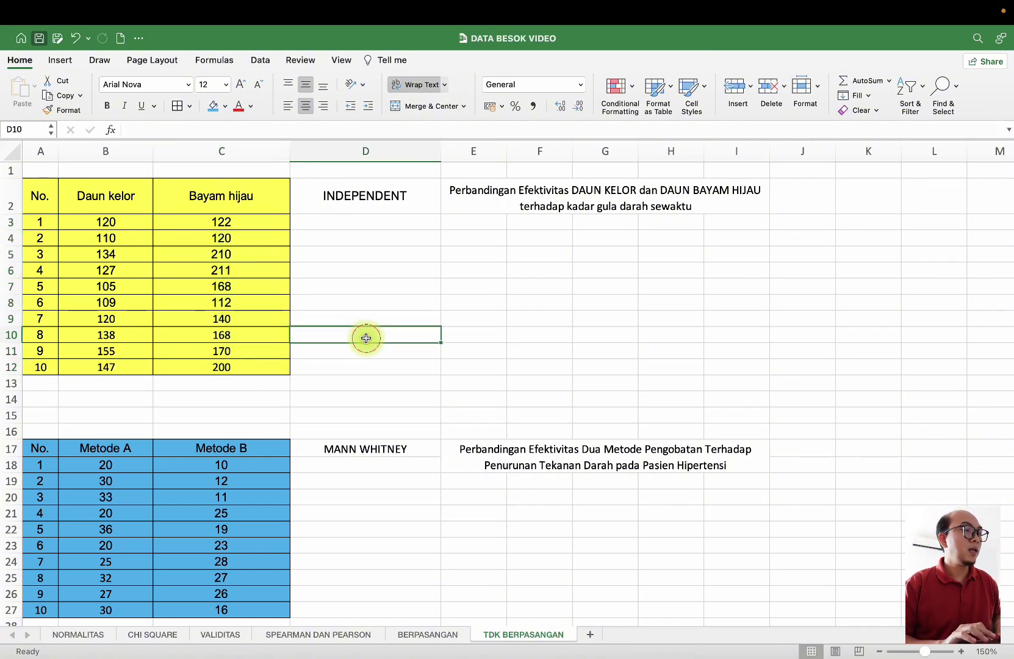
- Copy the ten Daun kelor values (B3:B12) and paste them into the first column of the empty SPSS dataset, starting at row 1
{"action": "left_click_drag", "start_coordinate": [113, 222], "coordinate": [118, 368]}
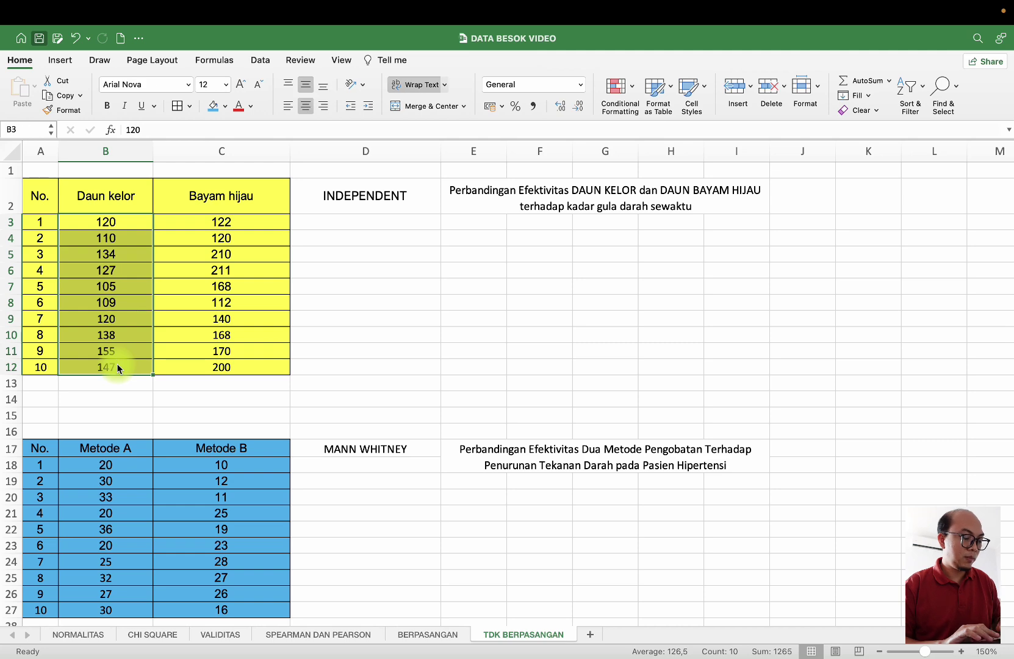
{"action": "key", "text": "super+c"}
{"action": "mouse_move", "coordinate": [671, 657]}
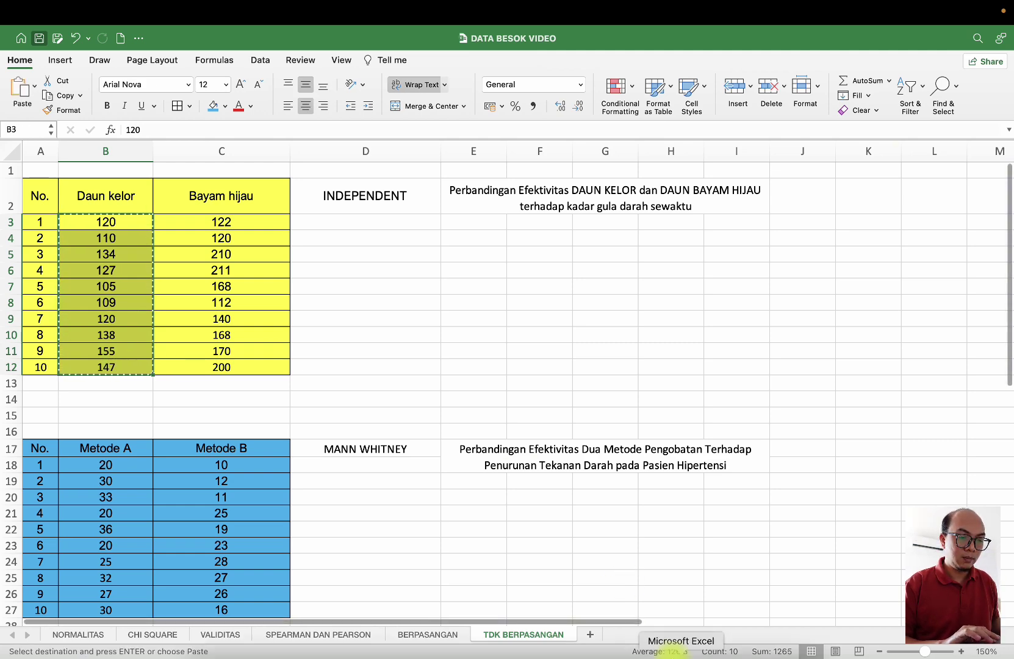
{"action": "left_click", "coordinate": [733, 628]}
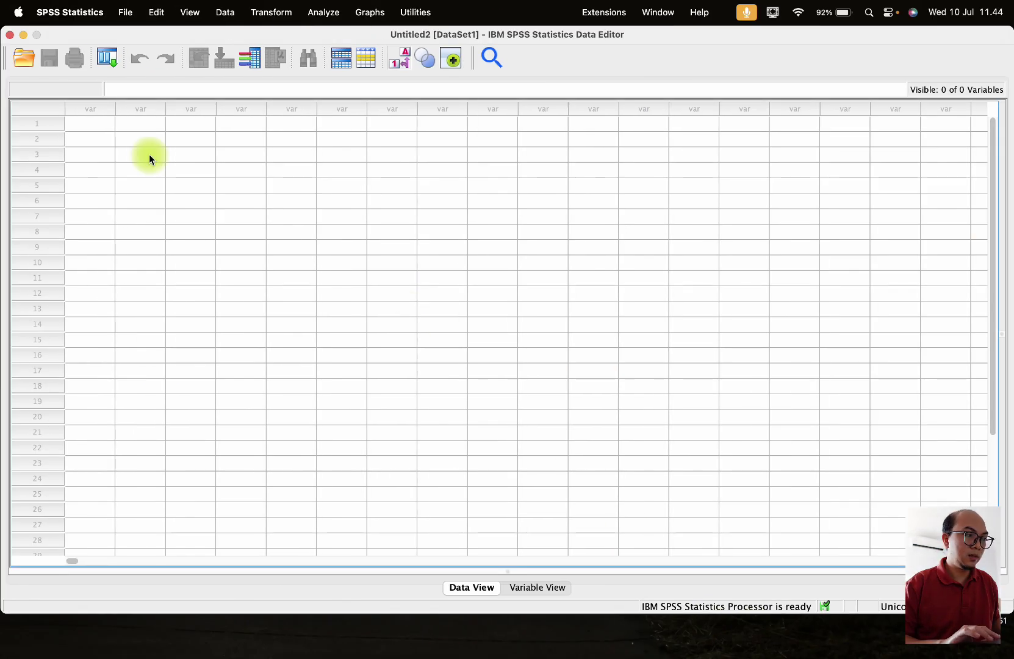
{"action": "left_click", "coordinate": [93, 124]}
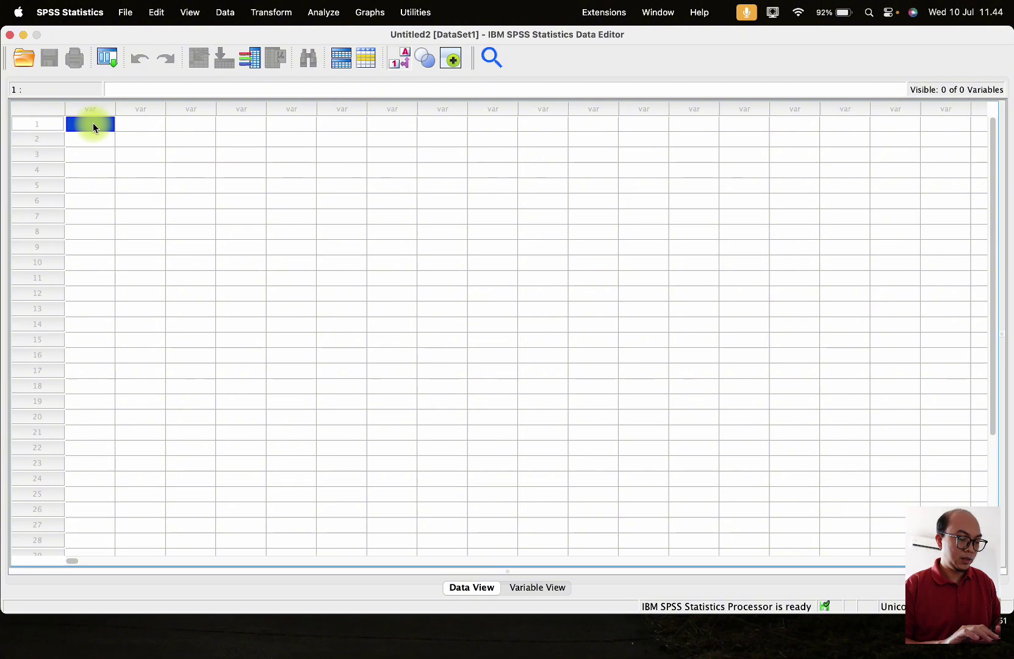
{"action": "key", "text": "super+v"}
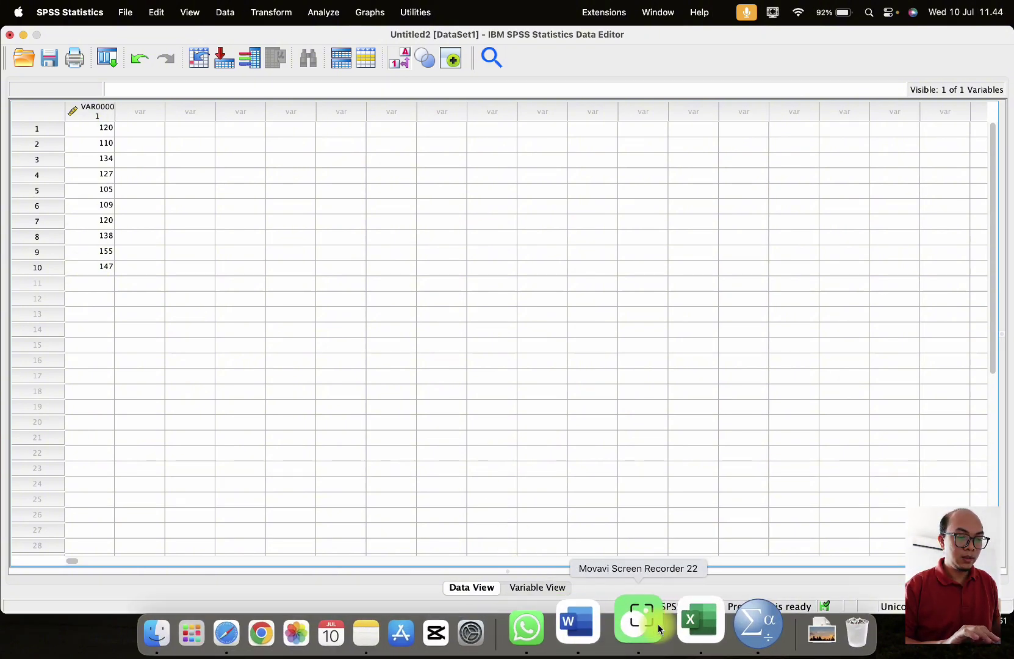
- Copy the ten Bayam hijau values (C3:C12) from Excel and append them in SPSS below the Daun kelor values, starting at row 11
{"action": "left_click", "coordinate": [677, 626]}
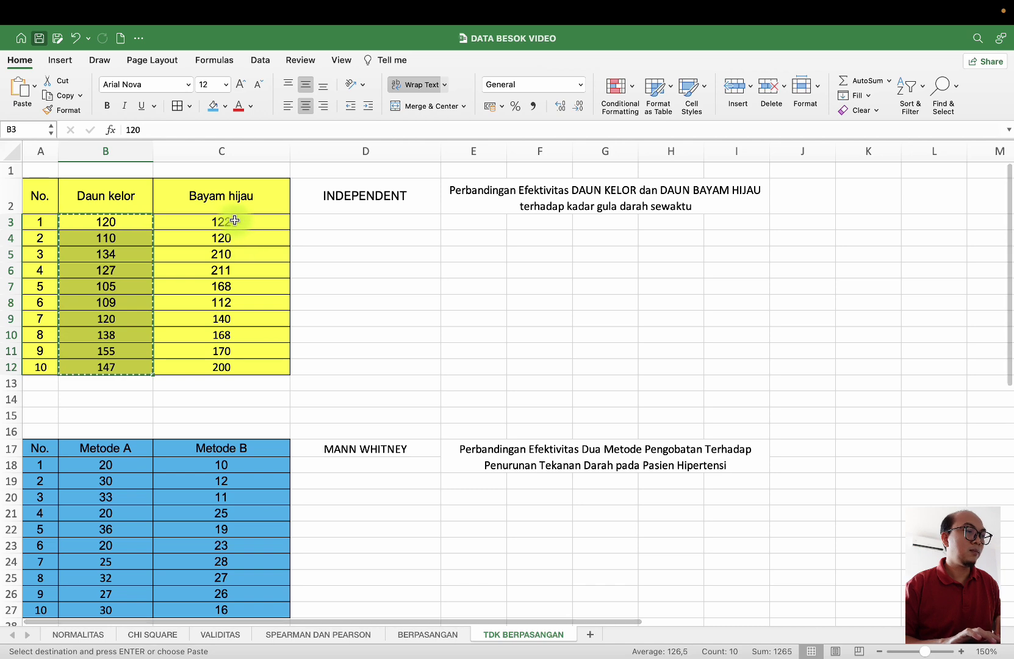
{"action": "left_click_drag", "start_coordinate": [221, 222], "coordinate": [243, 367]}
{"action": "key", "text": "super+c"}
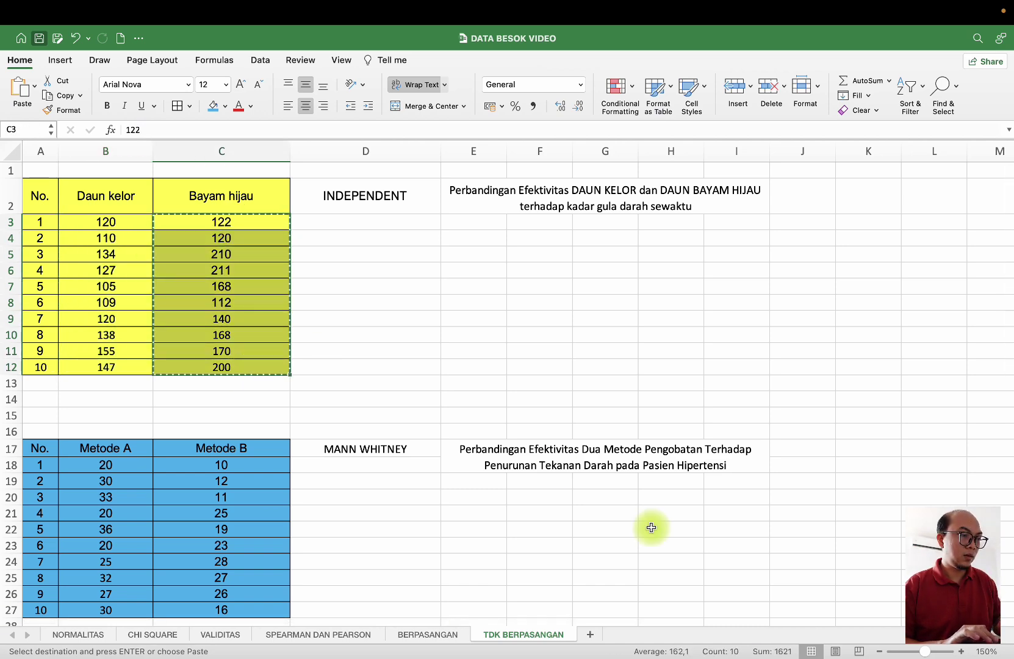
{"action": "left_click", "coordinate": [707, 620]}
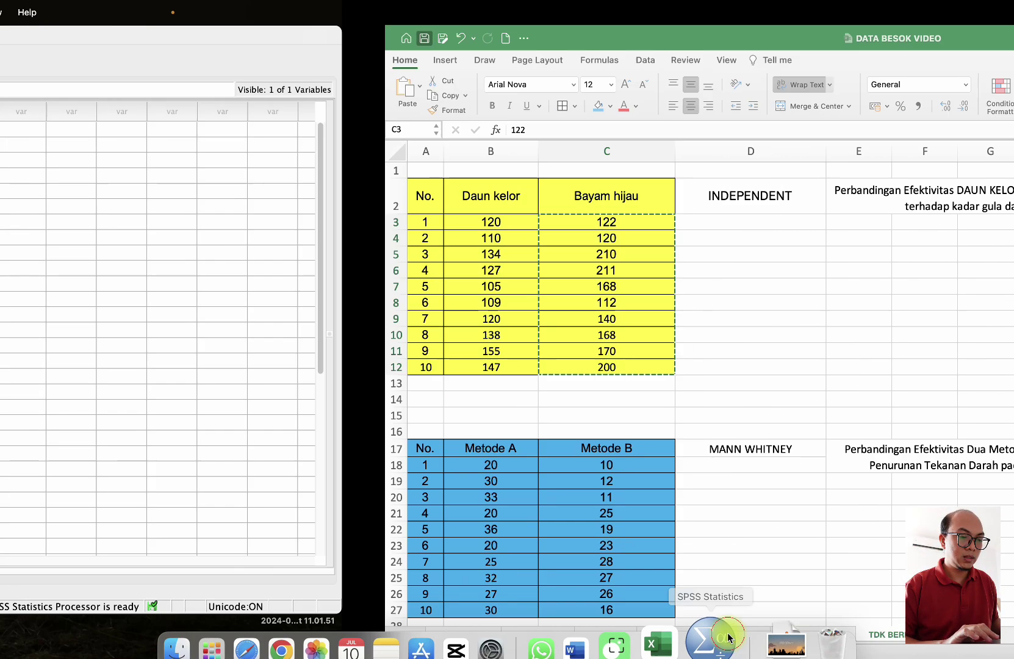
{"action": "left_click", "coordinate": [93, 282]}
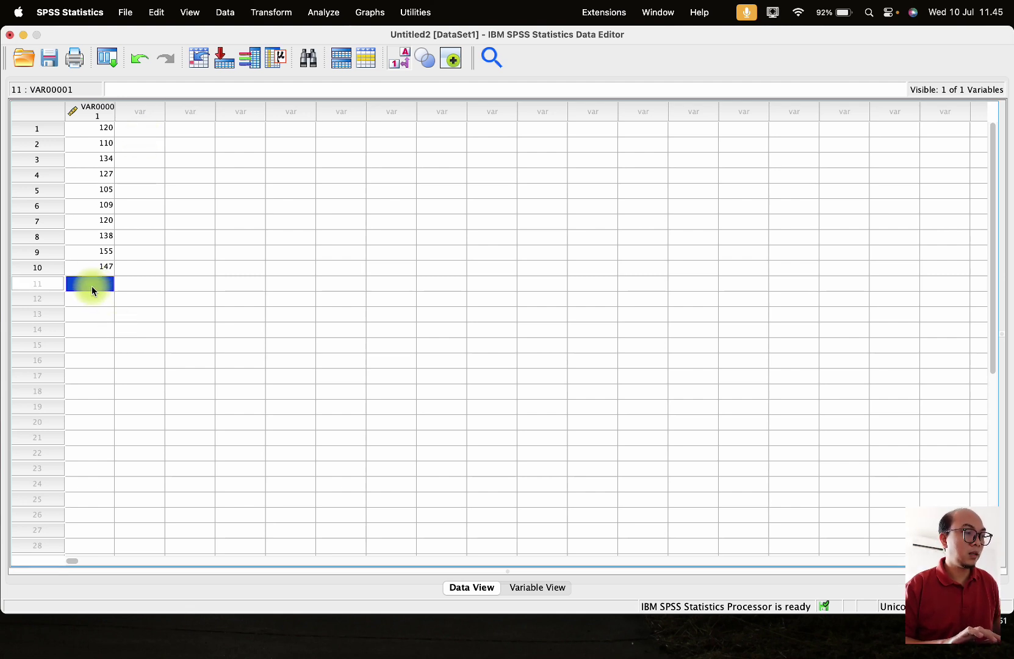
{"action": "key", "text": "super+v"}
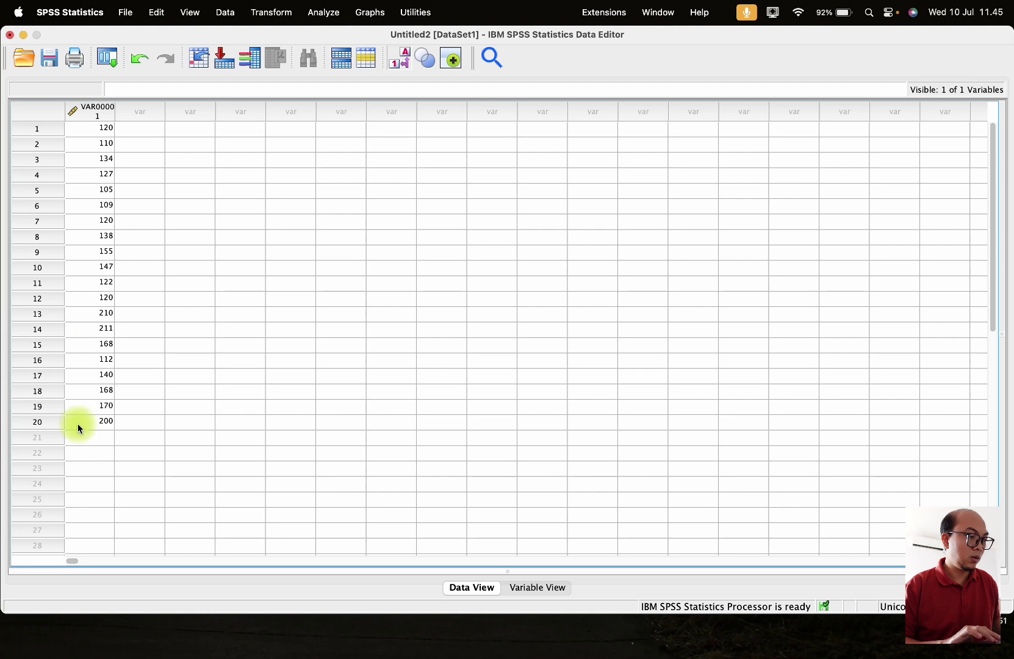
- Enter group code 1 in the second column for rows 1 to 10, the Daun kelor cases
{"action": "left_click", "coordinate": [148, 132]}
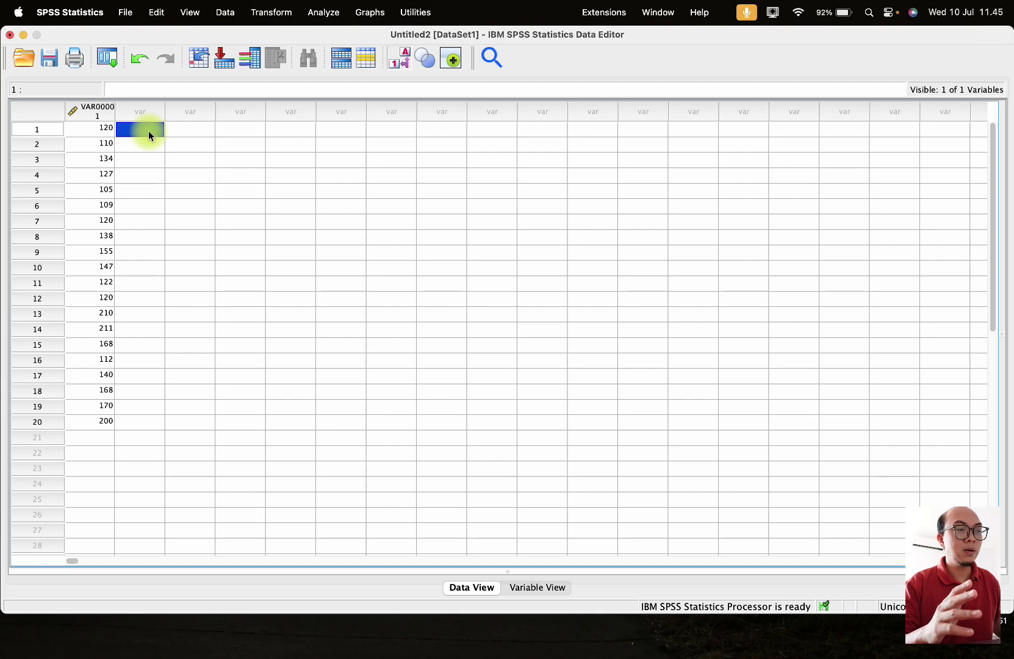
{"action": "type", "text": "1"}
{"action": "key", "text": "Return"}
{"action": "type", "text": "1"}
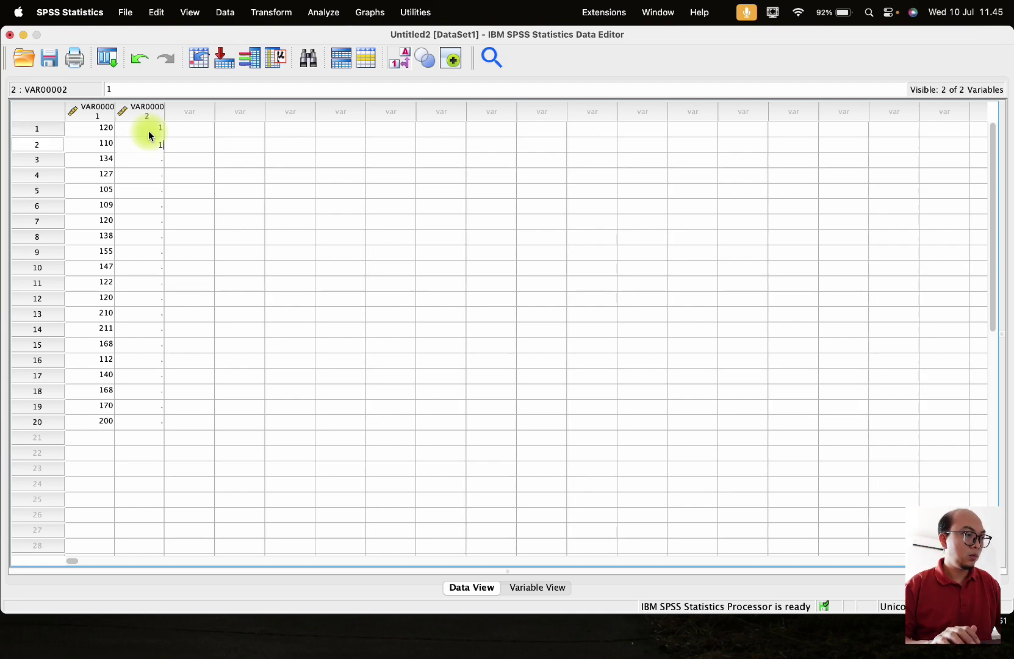
{"action": "key", "text": "Return"}
{"action": "type", "text": "1"}
{"action": "key", "text": "Return"}
{"action": "type", "text": "1"}
{"action": "key", "text": "Return"}
{"action": "type", "text": "1"}
{"action": "key", "text": "Return"}
{"action": "type", "text": "1"}
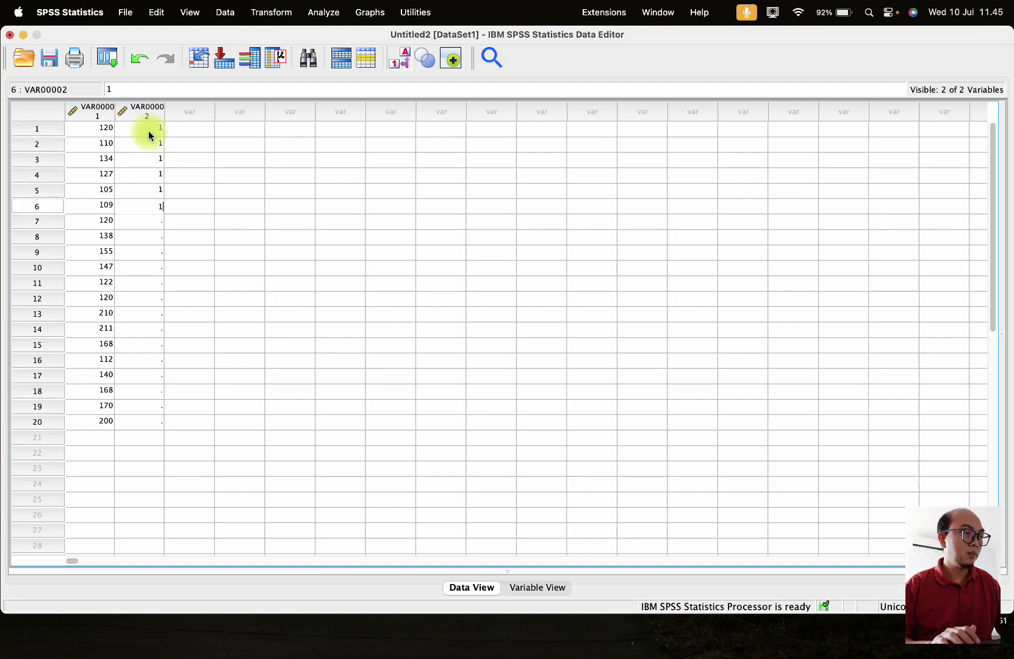
{"action": "key", "text": "Return"}
{"action": "type", "text": "1"}
{"action": "key", "text": "Return"}
{"action": "type", "text": "1"}
{"action": "key", "text": "Return"}
{"action": "type", "text": "1"}
{"action": "key", "text": "Return"}
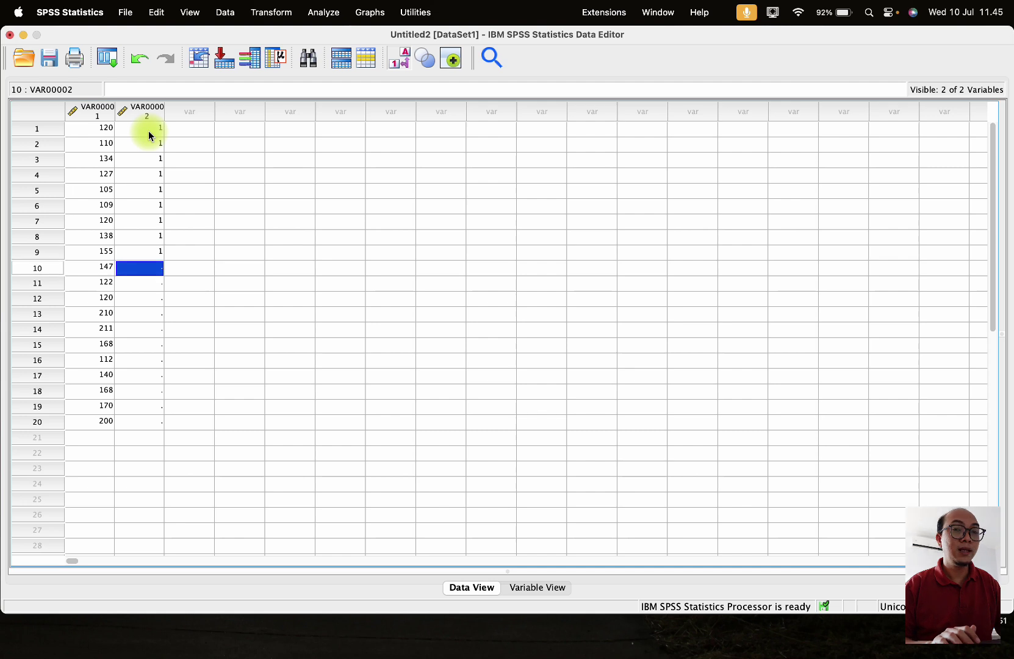
{"action": "type", "text": "1"}
{"action": "key", "text": "Return"}
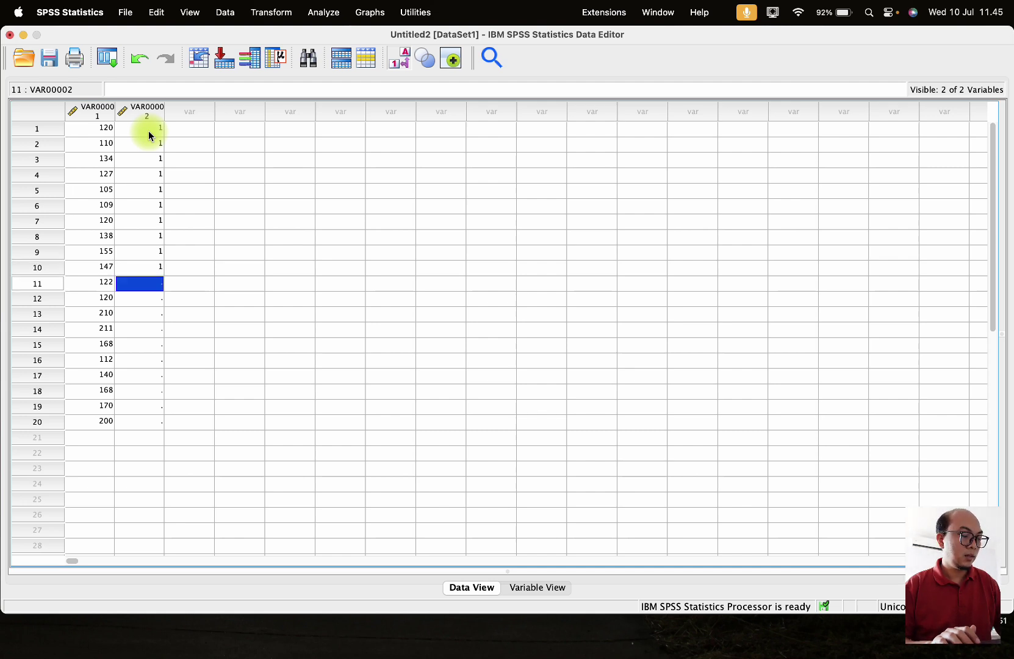
- Enter group code 2 in the second column for rows 11 to 20, the Bayam hijau cases
{"action": "key", "text": "2"}
{"action": "key", "text": "Return"}
{"action": "type", "text": "2"}
{"action": "key", "text": "Return"}
{"action": "type", "text": "2"}
{"action": "key", "text": "Return"}
{"action": "type", "text": "2"}
{"action": "key", "text": "Return"}
{"action": "type", "text": "2"}
{"action": "key", "text": "Return"}
{"action": "type", "text": "2"}
{"action": "key", "text": "Return"}
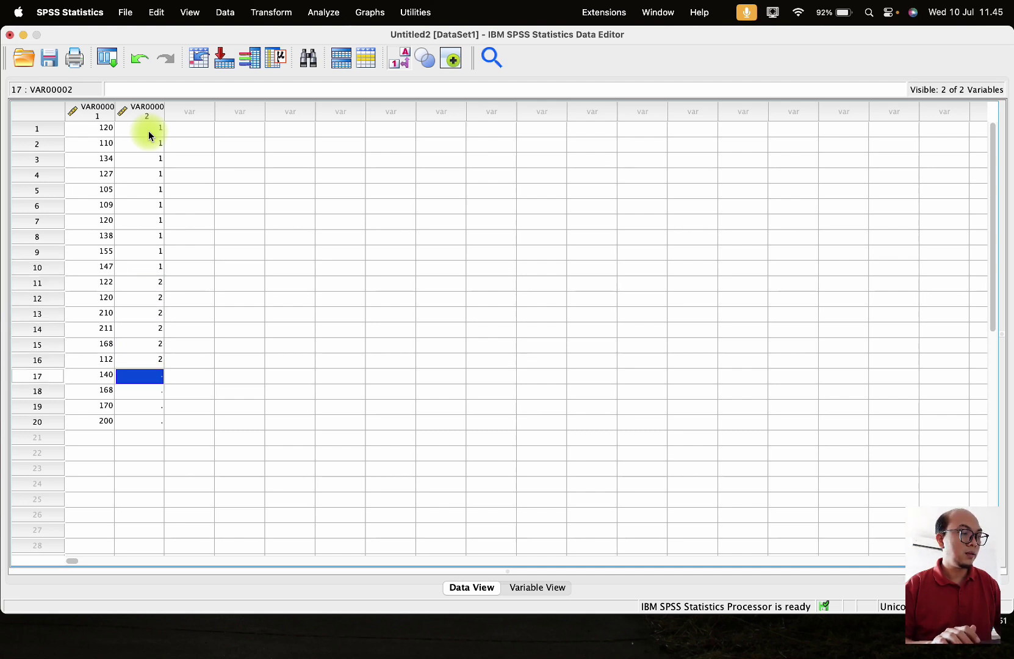
{"action": "type", "text": "2"}
{"action": "key", "text": "Return"}
{"action": "type", "text": "2"}
{"action": "key", "text": "Return"}
{"action": "key", "text": "2"}
{"action": "key", "text": "Return"}
{"action": "type", "text": "2"}
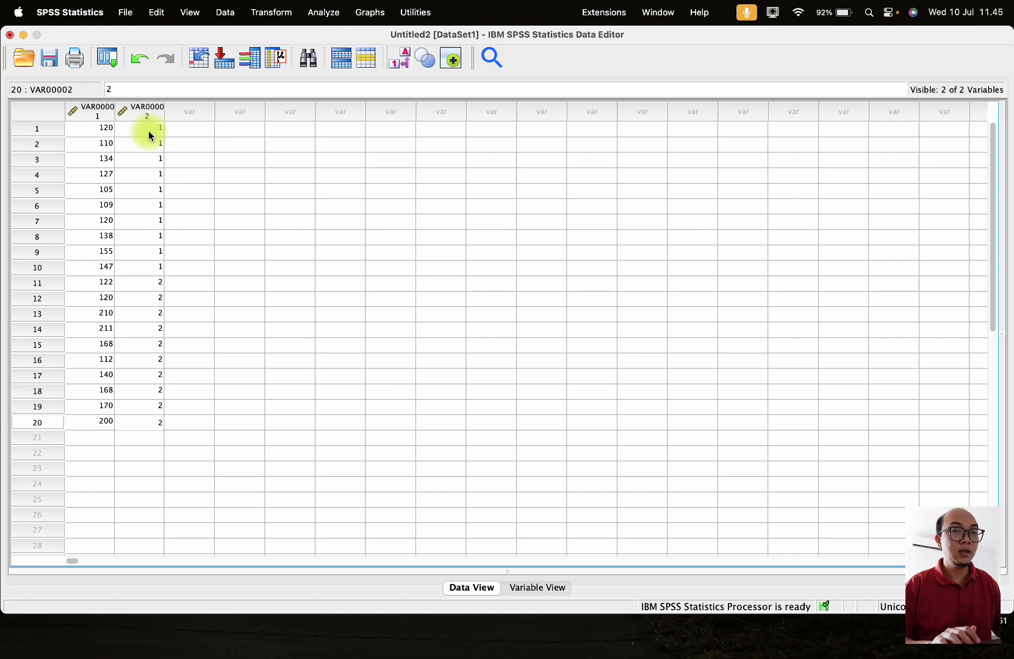
{"action": "key", "text": "Up"}
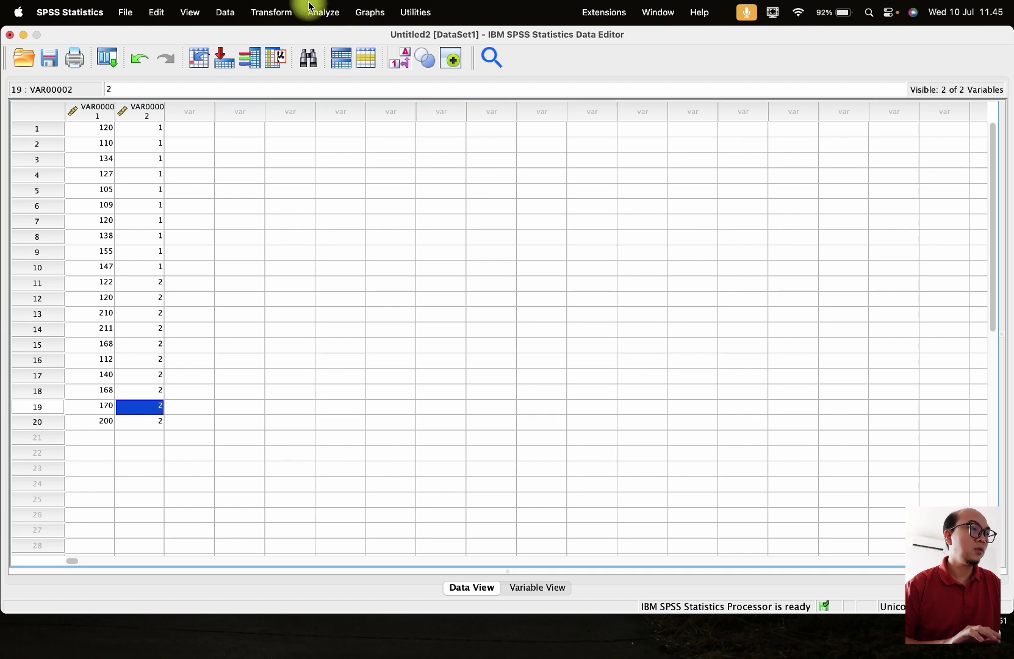
{"action": "left_click", "coordinate": [323, 12]}
{"action": "mouse_move", "coordinate": [390, 190]}
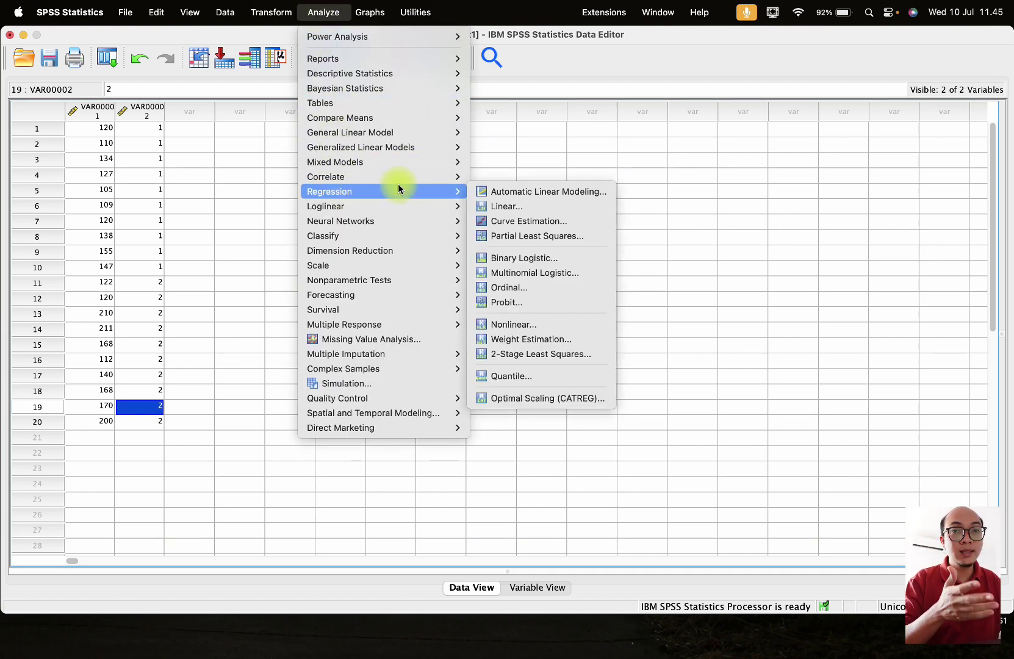
{"action": "mouse_move", "coordinate": [406, 118]}
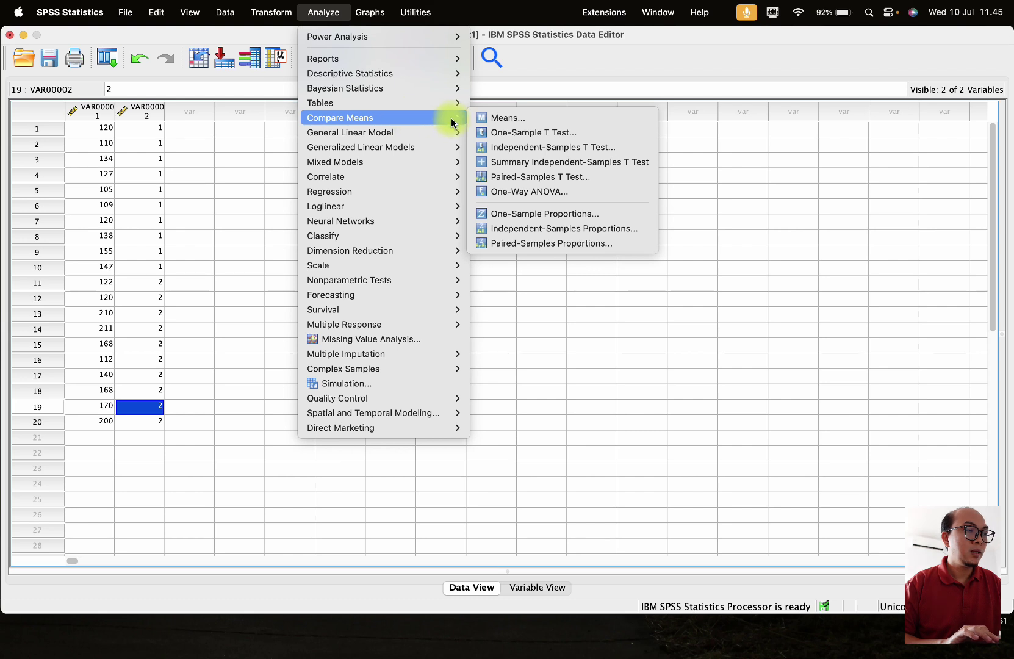
{"action": "left_click", "coordinate": [523, 152]}
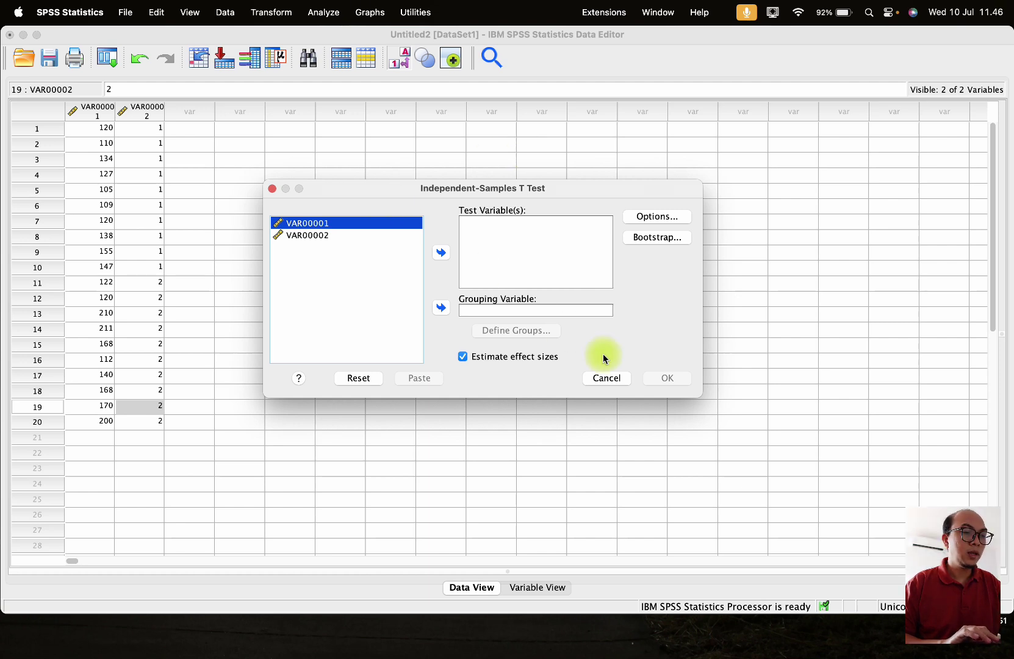
{"action": "left_click", "coordinate": [605, 378]}
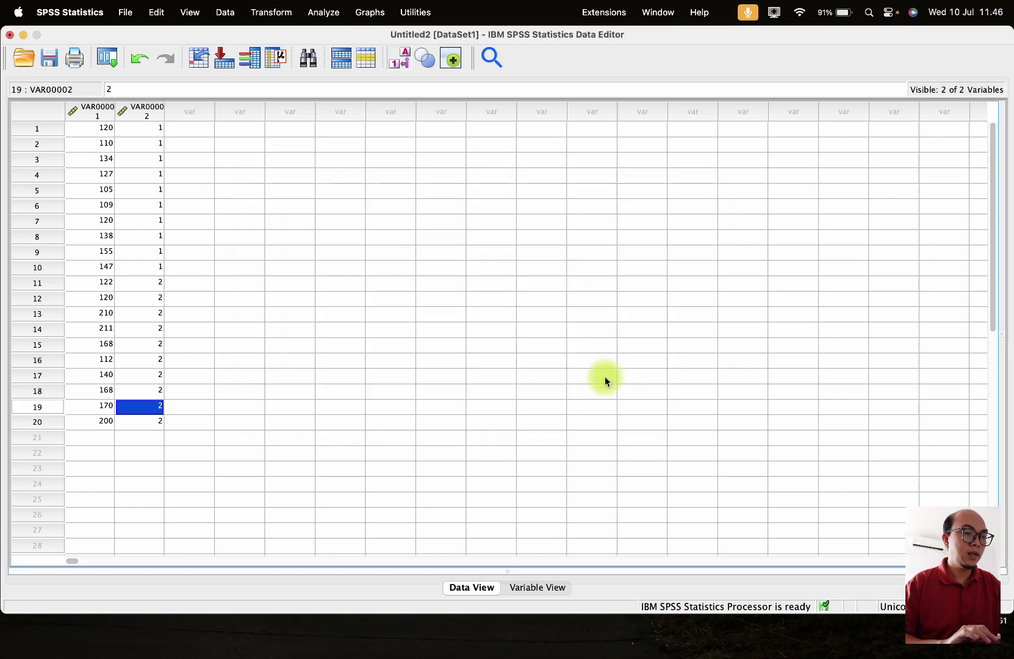
- Label variable VAR00001 as KELOR and variable VAR00002 as BAYAM HIJAU
{"action": "left_click", "coordinate": [532, 587]}
{"action": "left_click", "coordinate": [279, 101]}
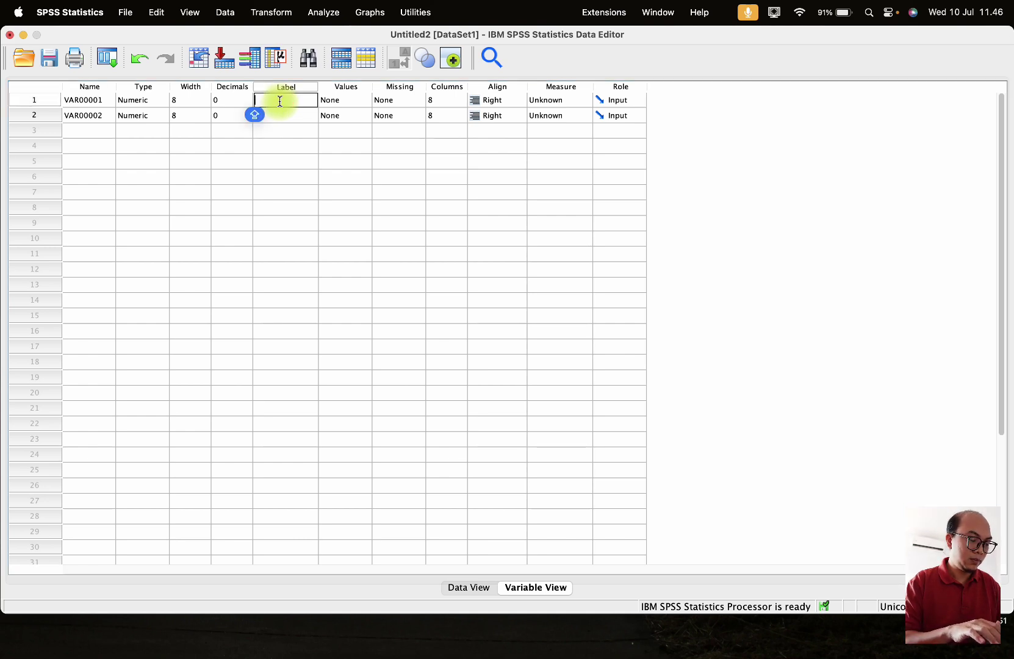
{"action": "type", "text": "KELOR"}
{"action": "key", "text": "Return"}
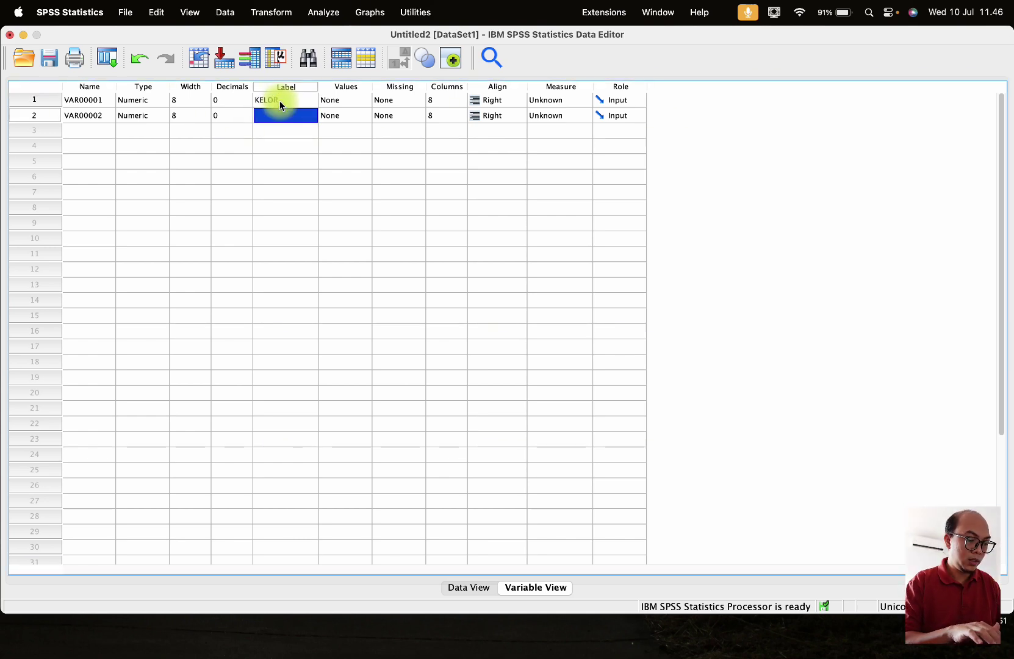
{"action": "type", "text": "BAYAM"}
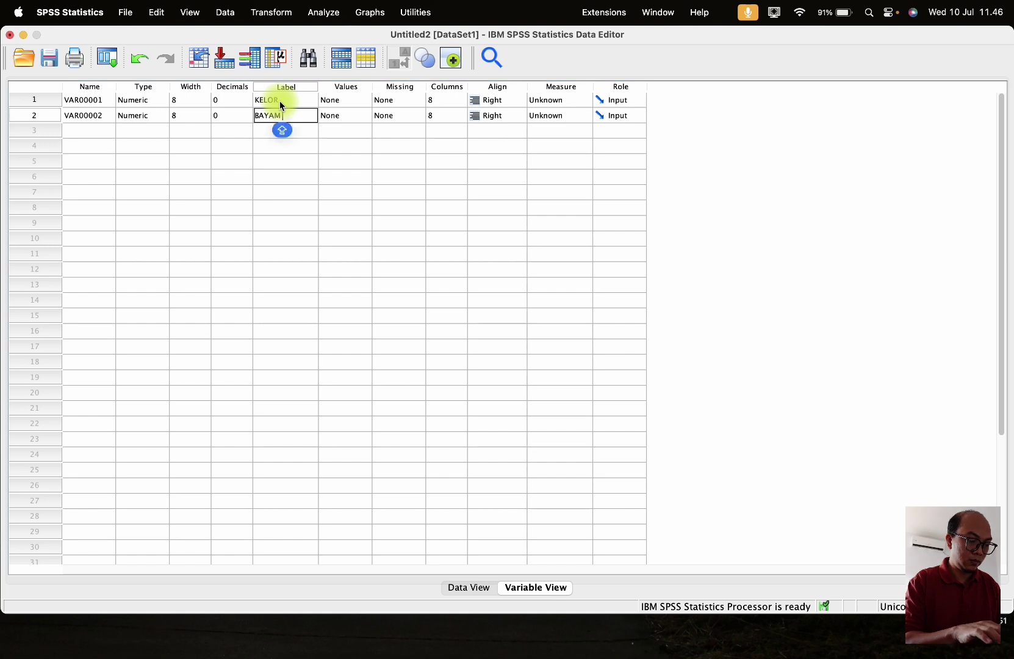
{"action": "type", "text": " HIJAU"}
{"action": "key", "text": "Return"}
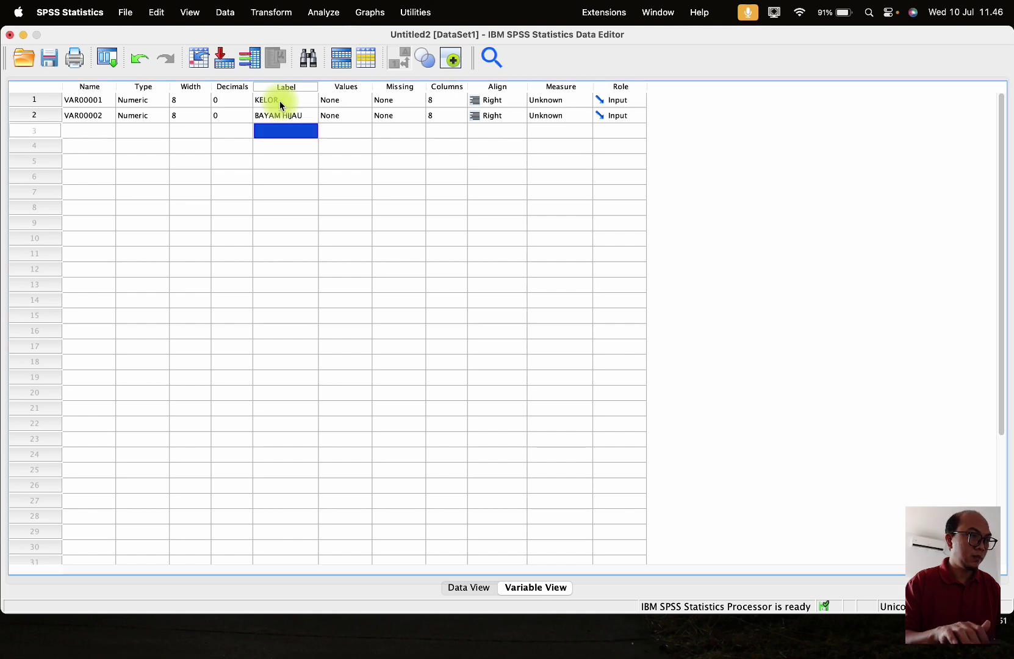
{"action": "left_click", "coordinate": [323, 21]}
{"action": "mouse_move", "coordinate": [396, 116]}
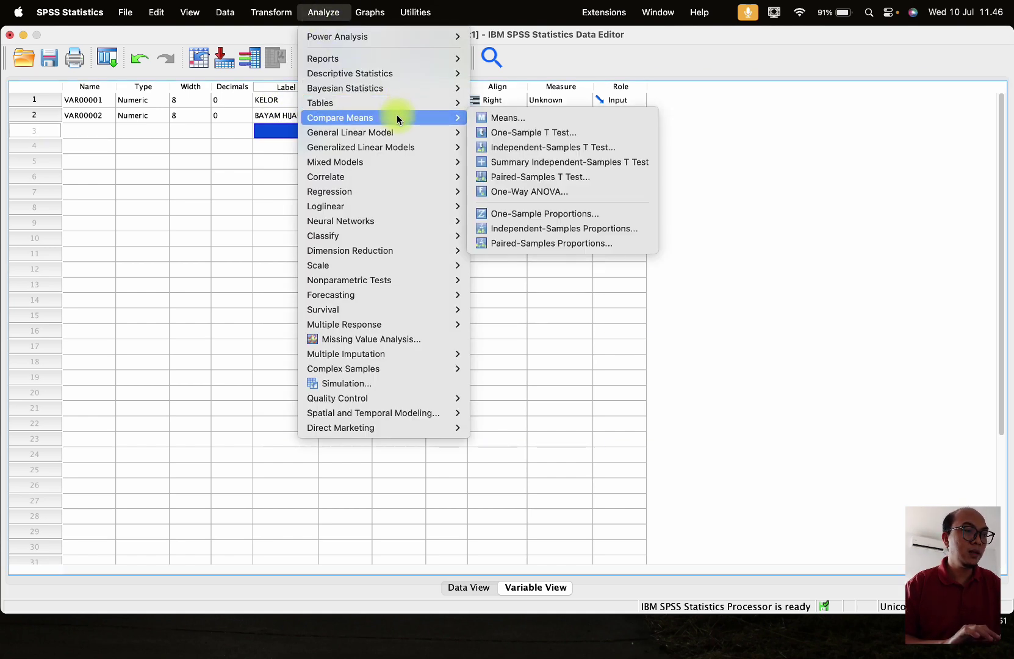
{"action": "left_click", "coordinate": [528, 150]}
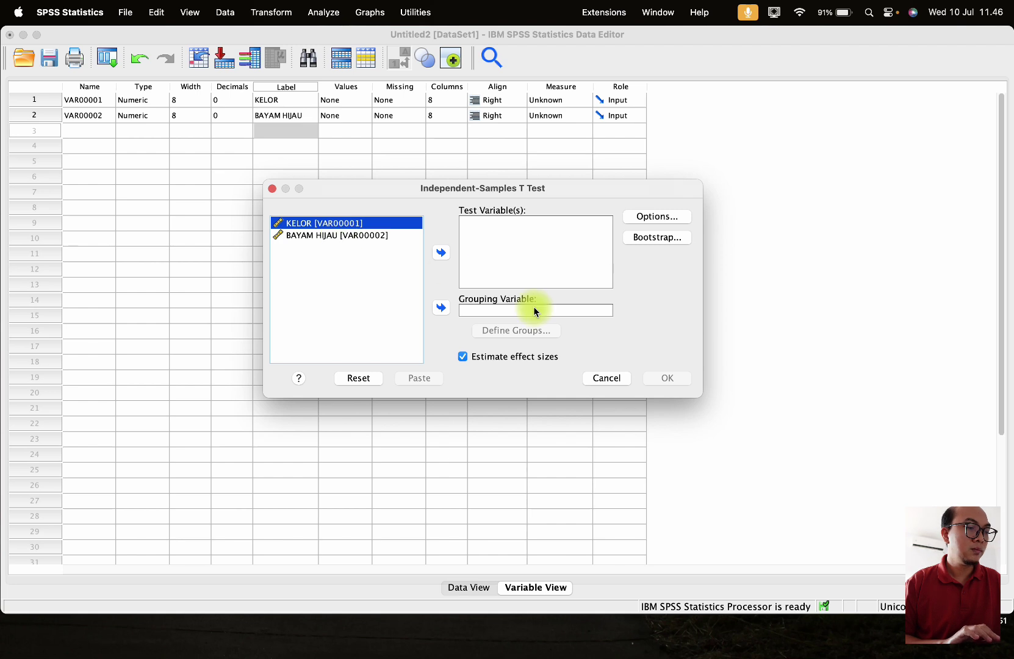
{"action": "left_click", "coordinate": [607, 378]}
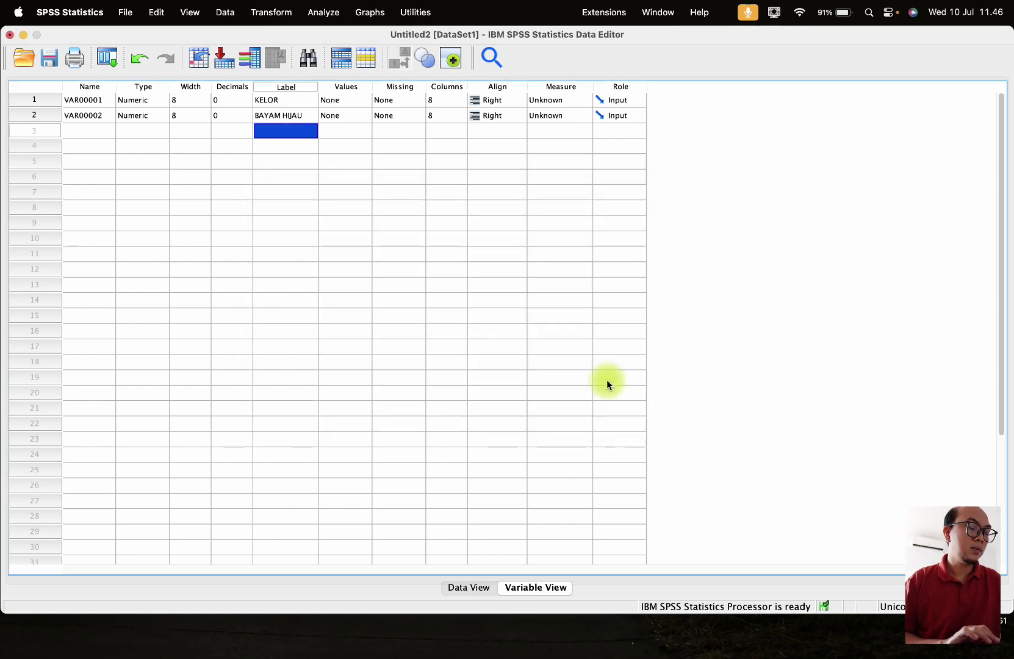
- Review the coded data, and relabel variable VAR00001 as INTERVENSI
{"action": "left_click", "coordinate": [468, 588]}
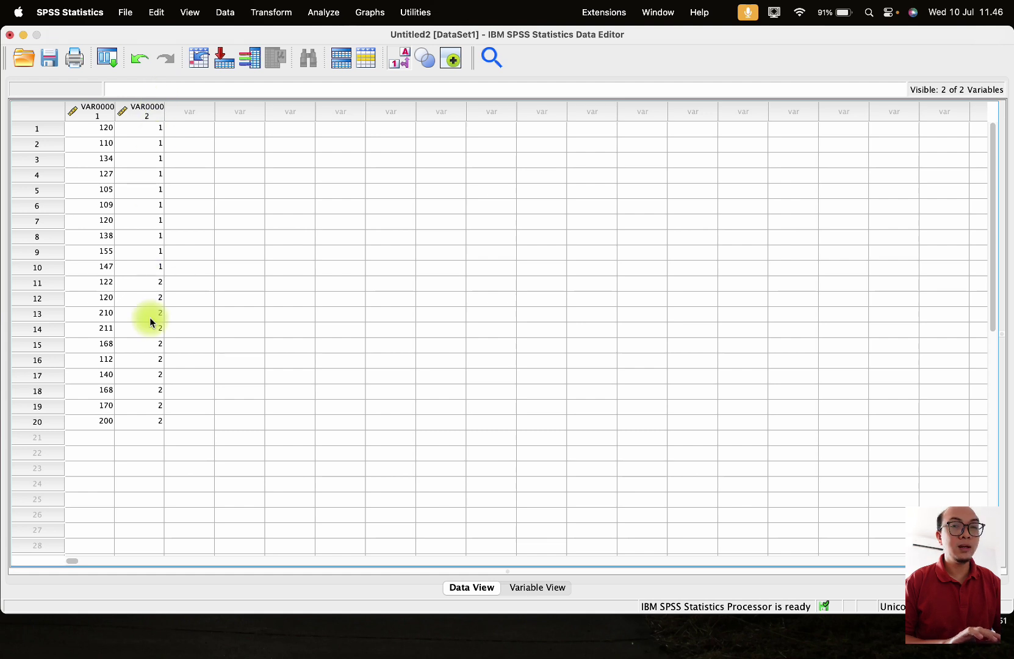
{"action": "left_click", "coordinate": [536, 598]}
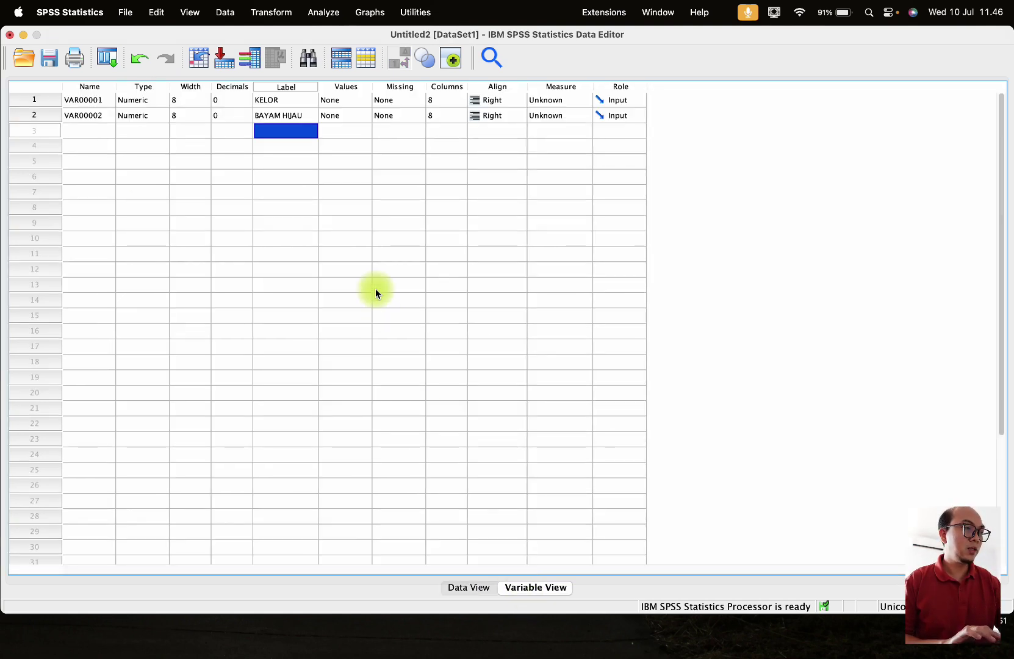
{"action": "double_click", "coordinate": [266, 100]}
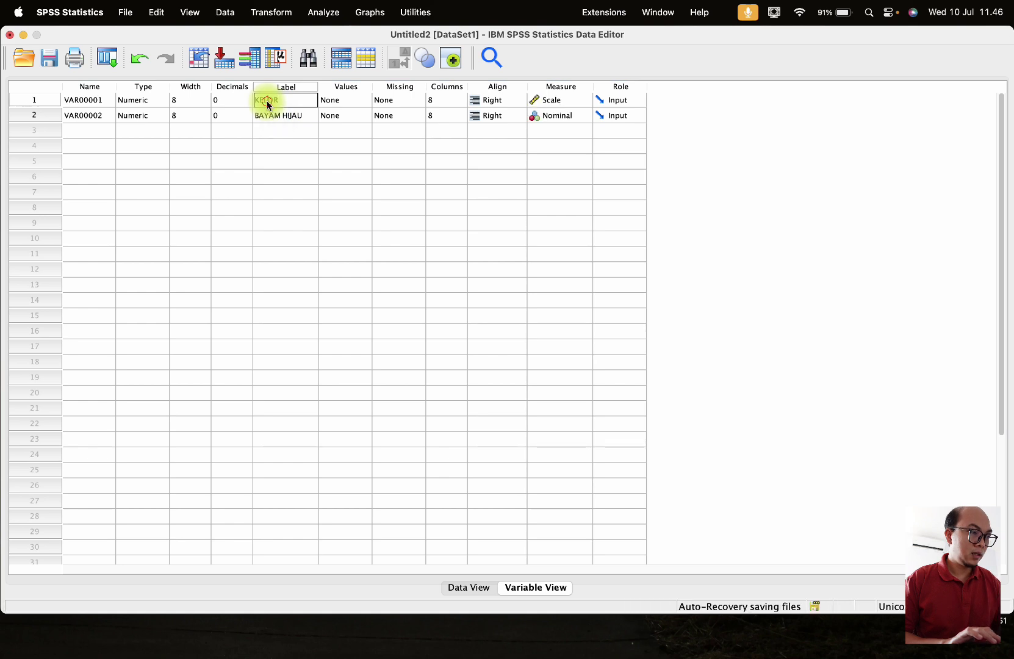
{"action": "type", "text": "INTERVENSI"}
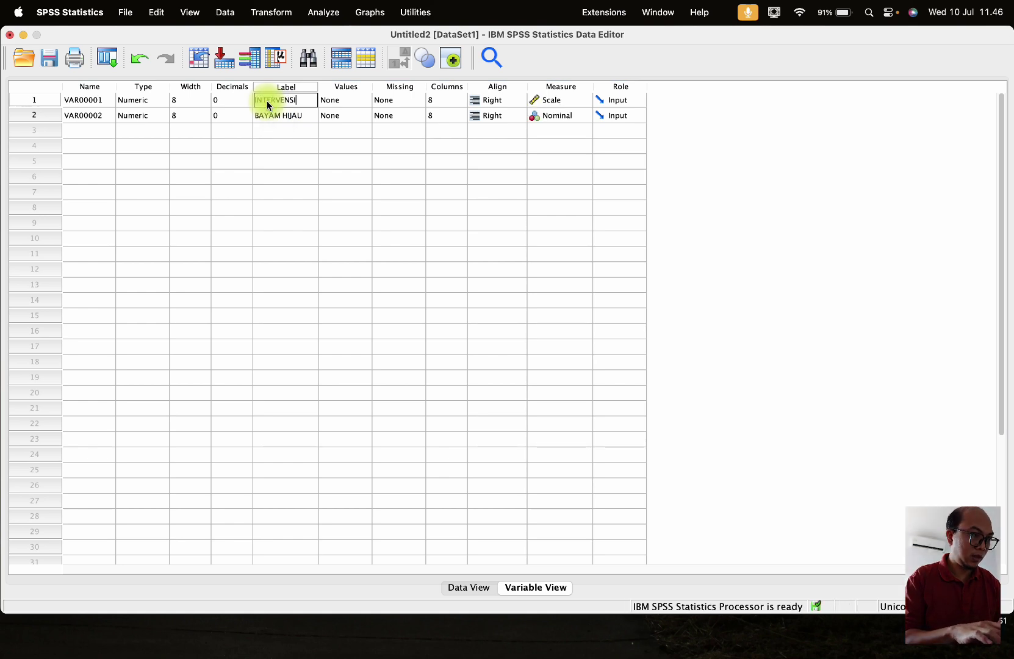
{"action": "key", "text": "Return"}
- Replace the label of variable VAR00002 with KELOMPOK
{"action": "double_click", "coordinate": [282, 119]}
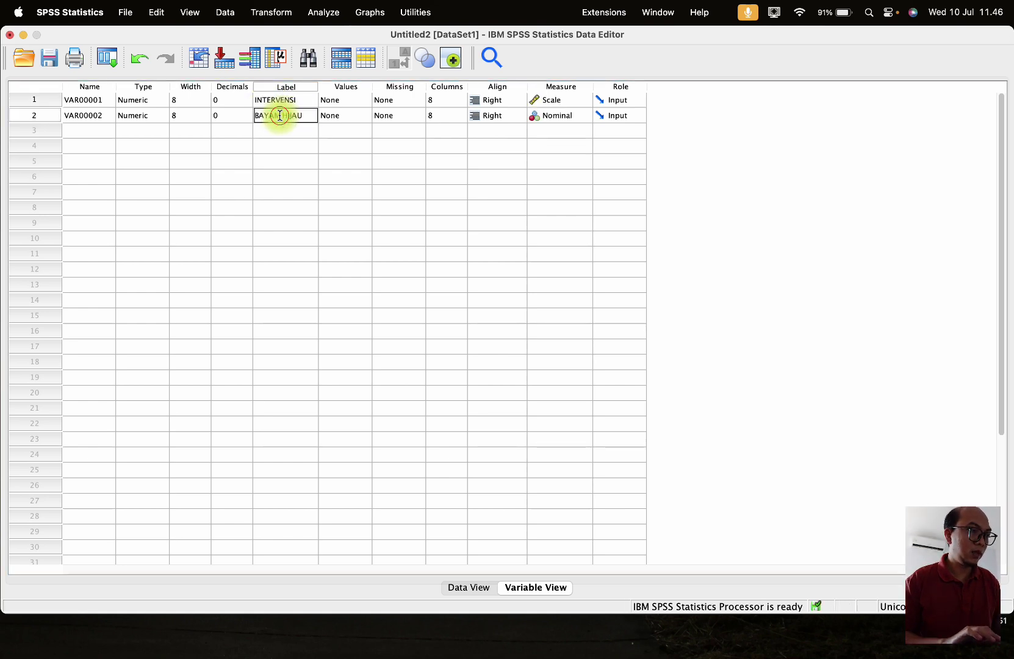
{"action": "left_click", "coordinate": [305, 116]}
{"action": "left_click_drag", "start_coordinate": [301, 115], "coordinate": [254, 119]}
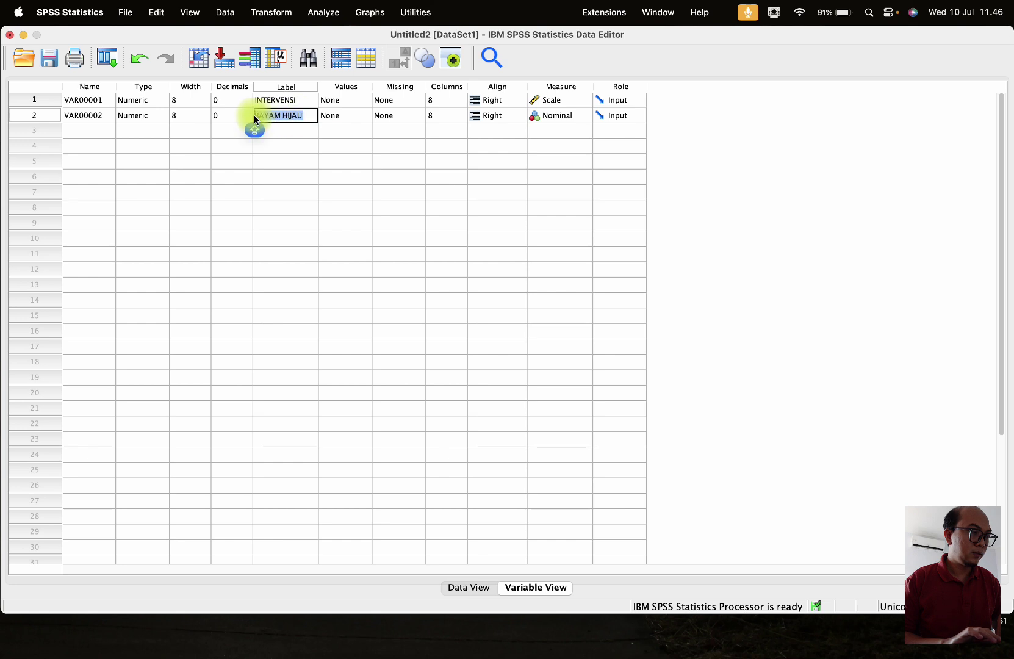
{"action": "type", "text": "KE"}
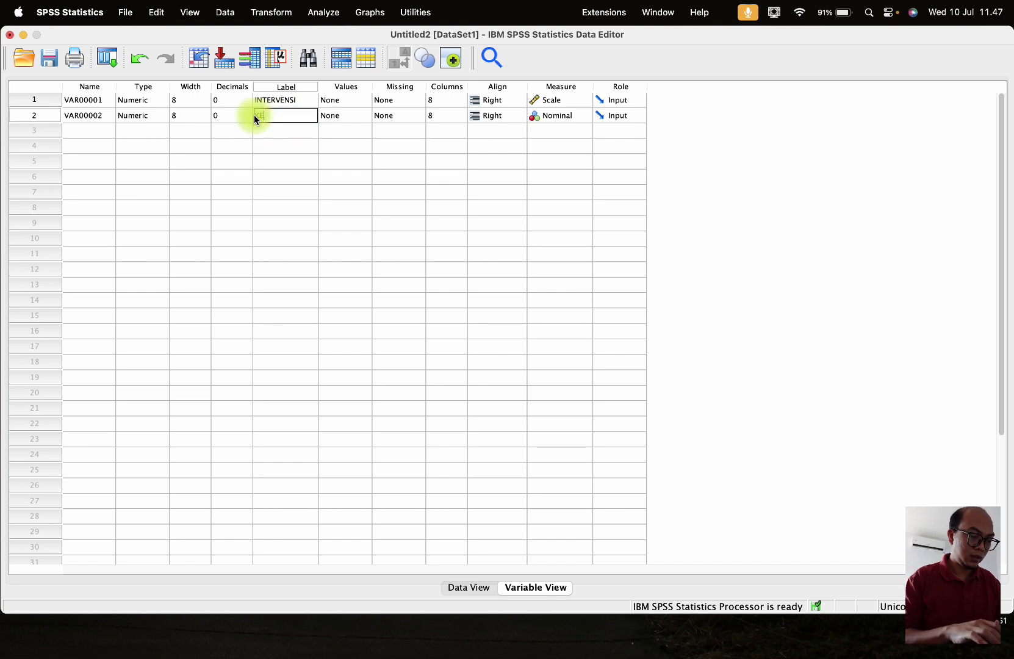
{"action": "type", "text": "LOMPOK"}
{"action": "key", "text": "Return"}
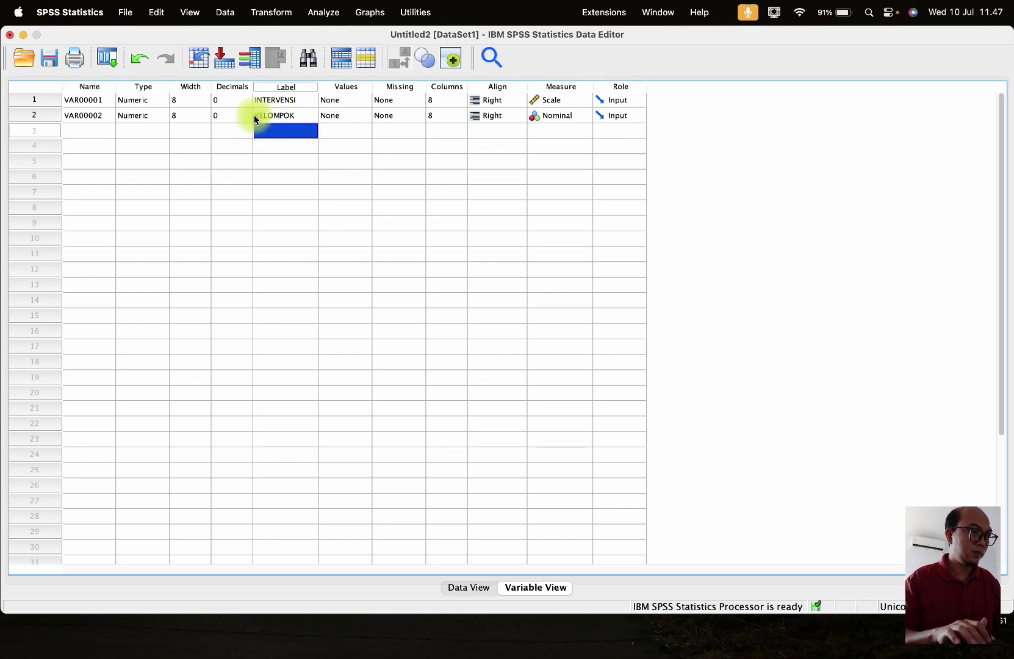
- Change the label of variable VAR00001 to KADAR GULA
{"action": "double_click", "coordinate": [277, 103]}
{"action": "type", "text": "KA"}
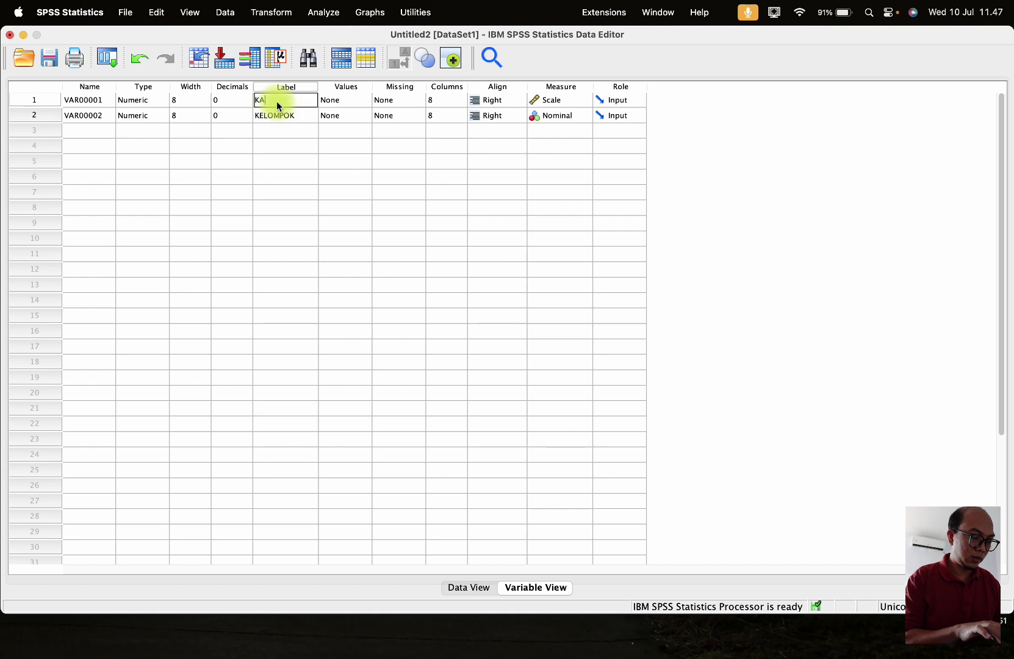
{"action": "type", "text": "DAR GULA"}
{"action": "key", "text": "Return"}
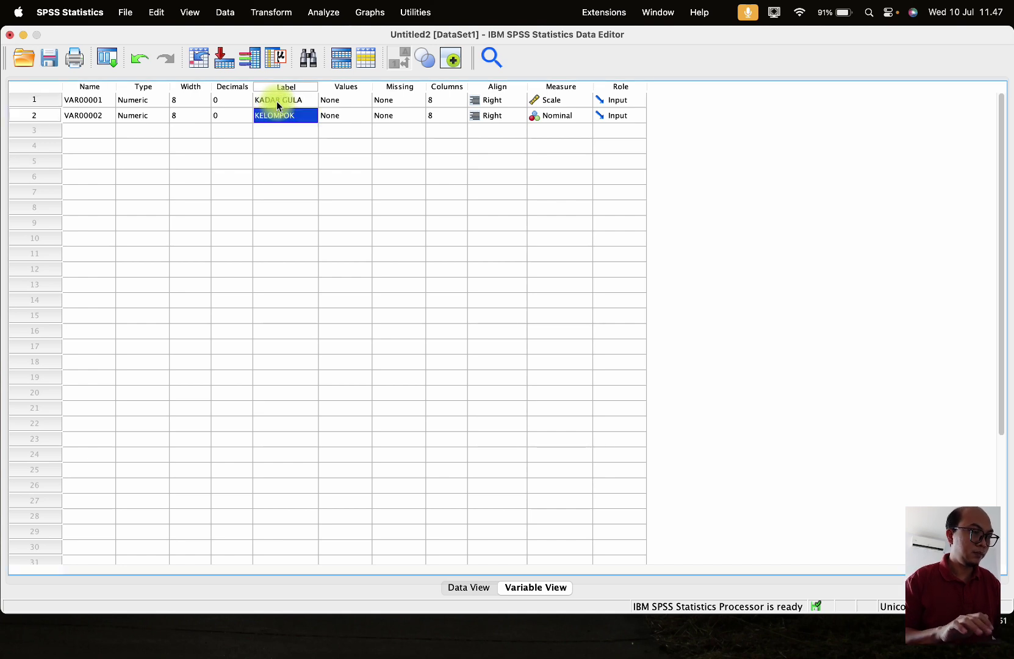
- Add a value label to the KELOMPOK variable that defines value 1 as KELOR
{"action": "left_click", "coordinate": [363, 116]}
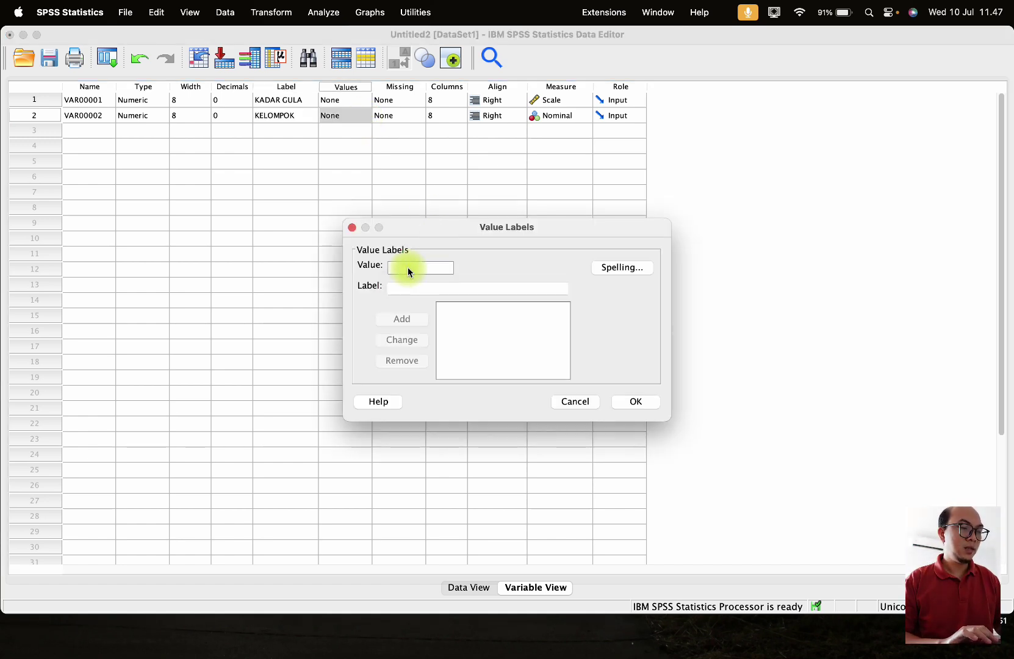
{"action": "type", "text": "1"}
{"action": "left_click", "coordinate": [423, 287]}
{"action": "type", "text": "KELOR"}
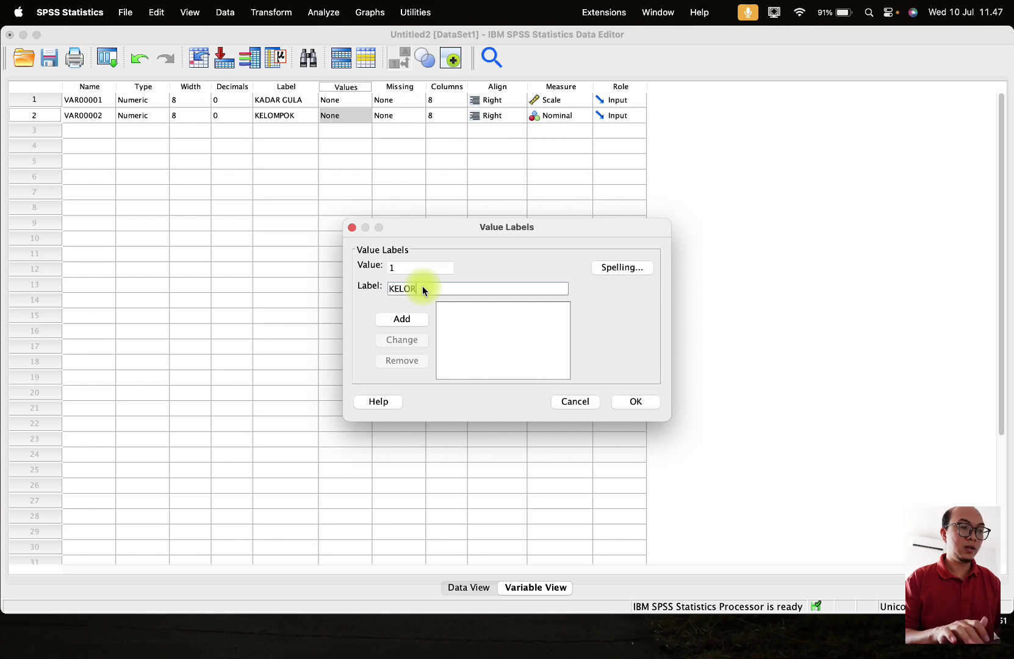
{"action": "key", "text": "Return"}
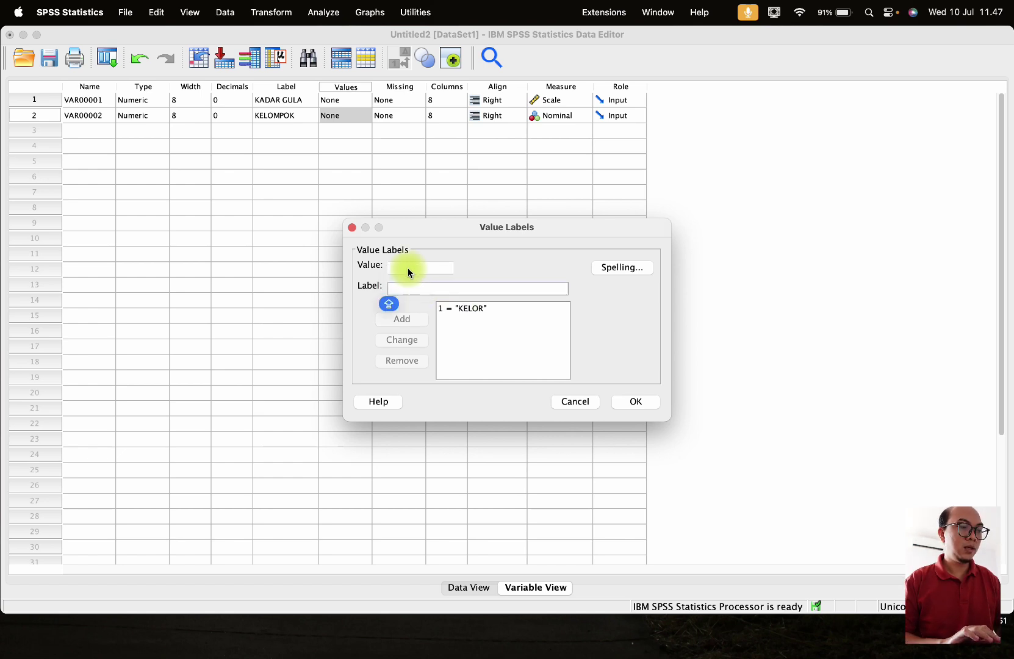
- Define value 2 of KELOMPOK as BAYAM HIJAU and apply the value labels
{"action": "left_click", "coordinate": [407, 268]}
{"action": "type", "text": "2"}
{"action": "left_click", "coordinate": [411, 289]}
{"action": "type", "text": "BAYA"}
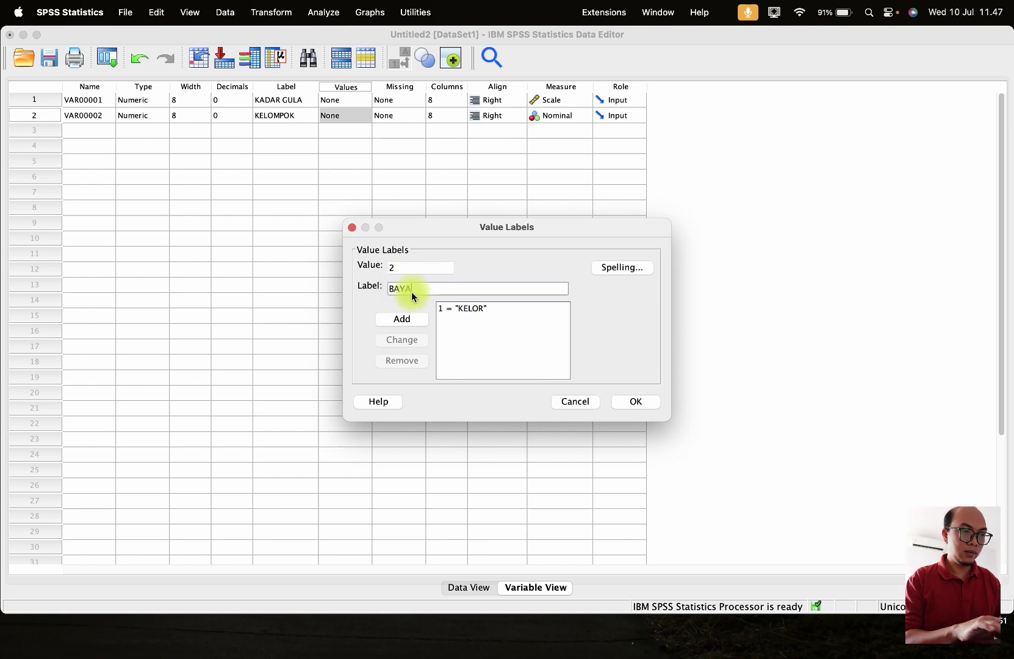
{"action": "type", "text": "M HIJAU"}
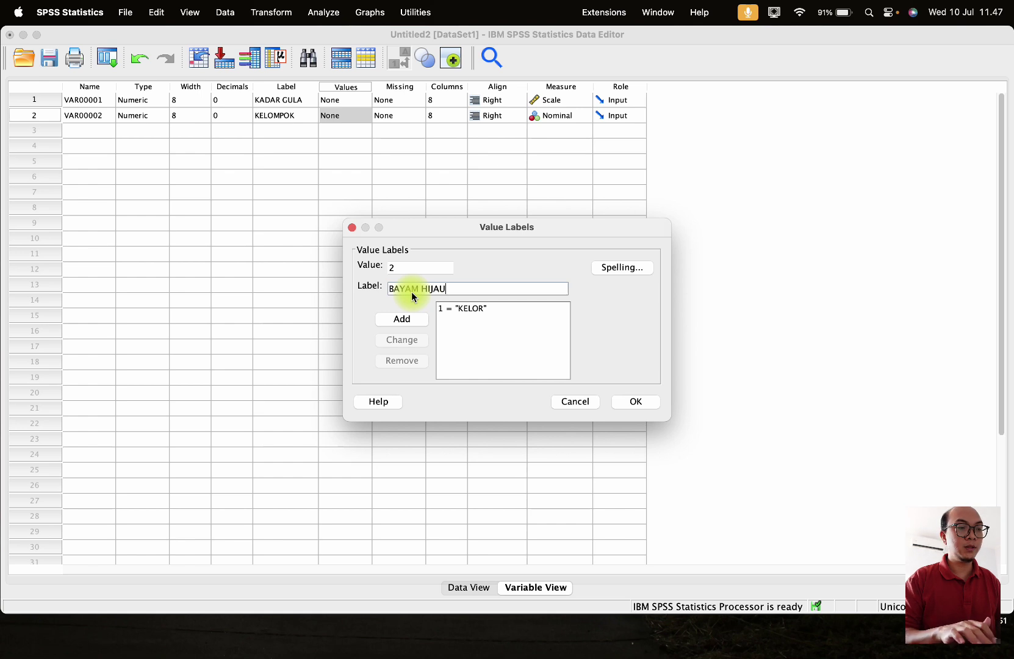
{"action": "key", "text": "Return"}
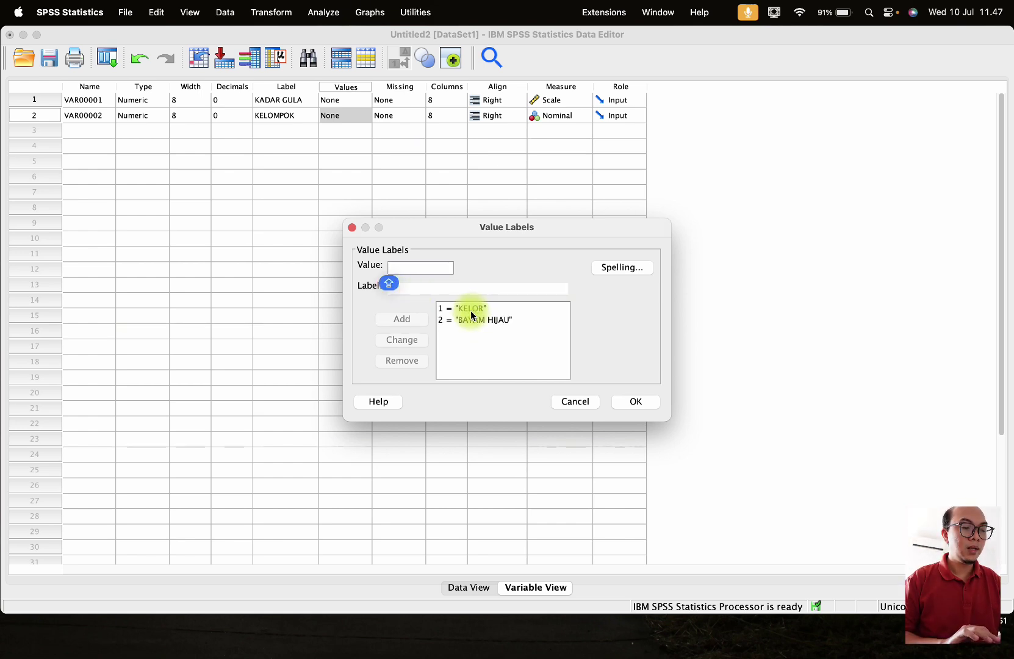
{"action": "left_click", "coordinate": [638, 401]}
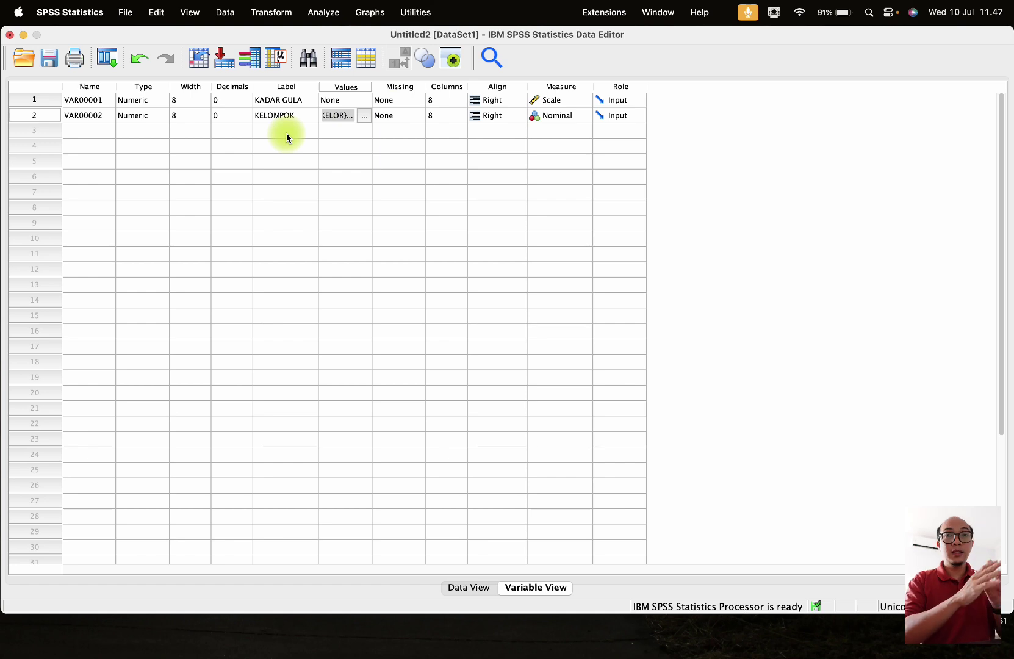
- Set up an Independent-Samples T Test with KADAR GULA as the test variable and KELOMPOK as the grouping variable
{"action": "left_click", "coordinate": [323, 13]}
{"action": "mouse_move", "coordinate": [435, 120]}
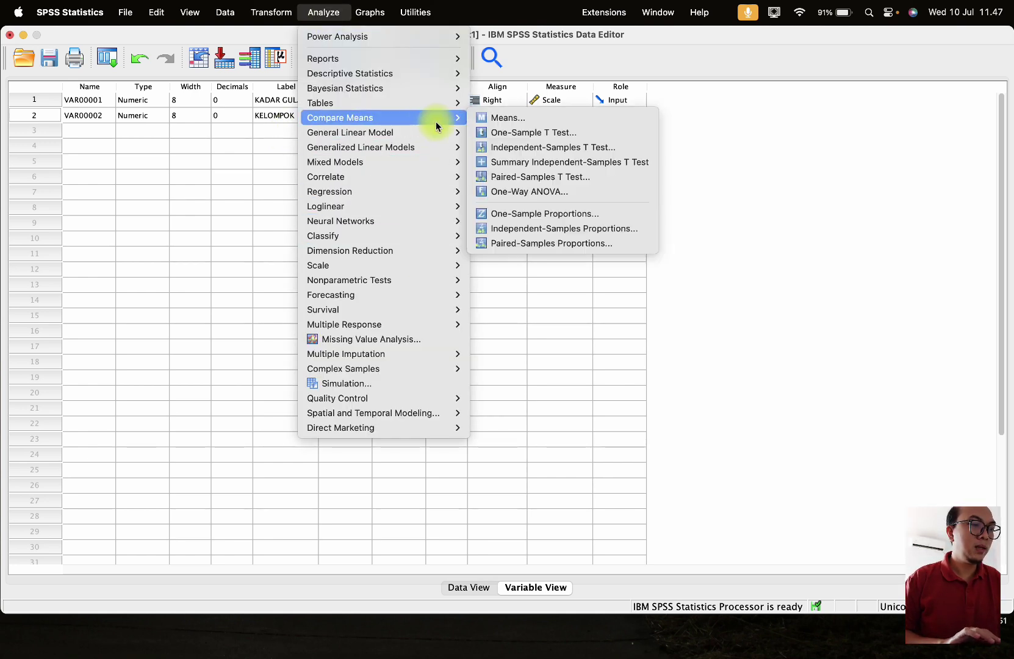
{"action": "left_click", "coordinate": [520, 147]}
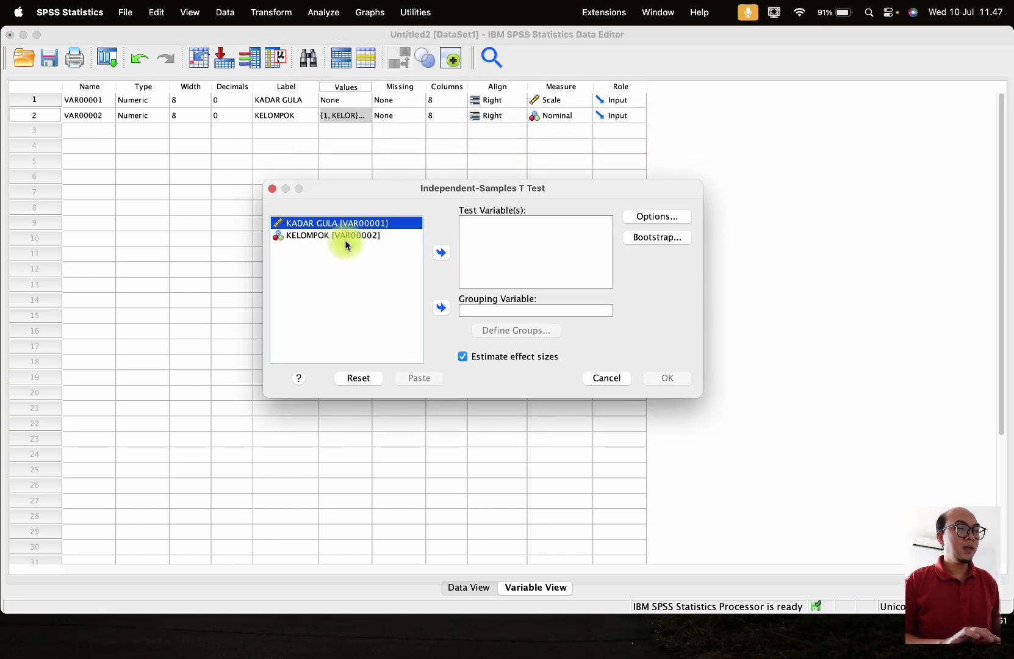
{"action": "left_click", "coordinate": [437, 254]}
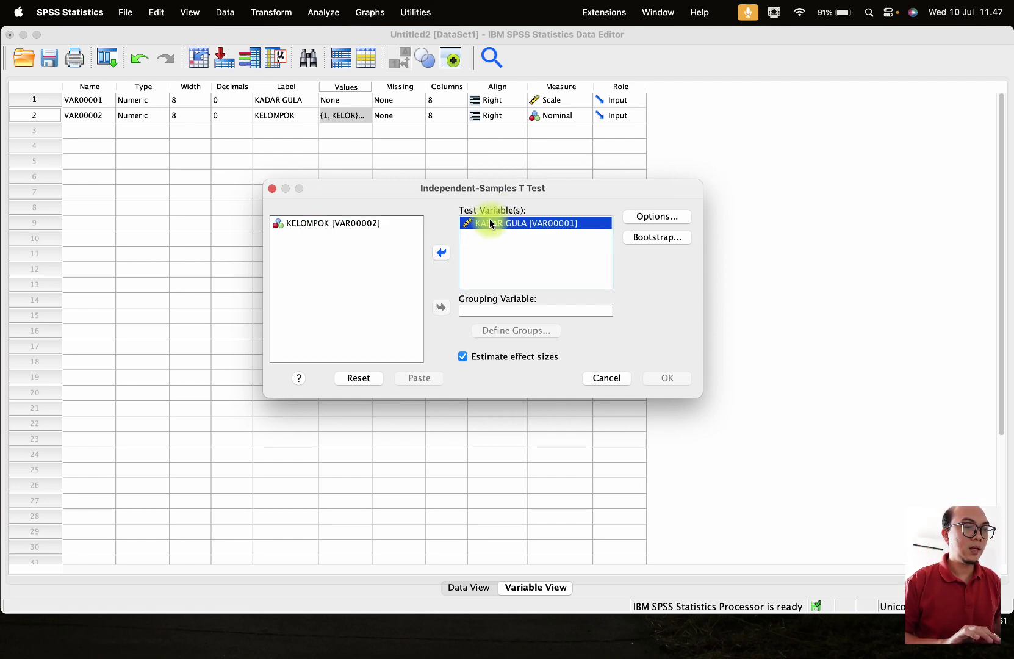
{"action": "left_click", "coordinate": [347, 226]}
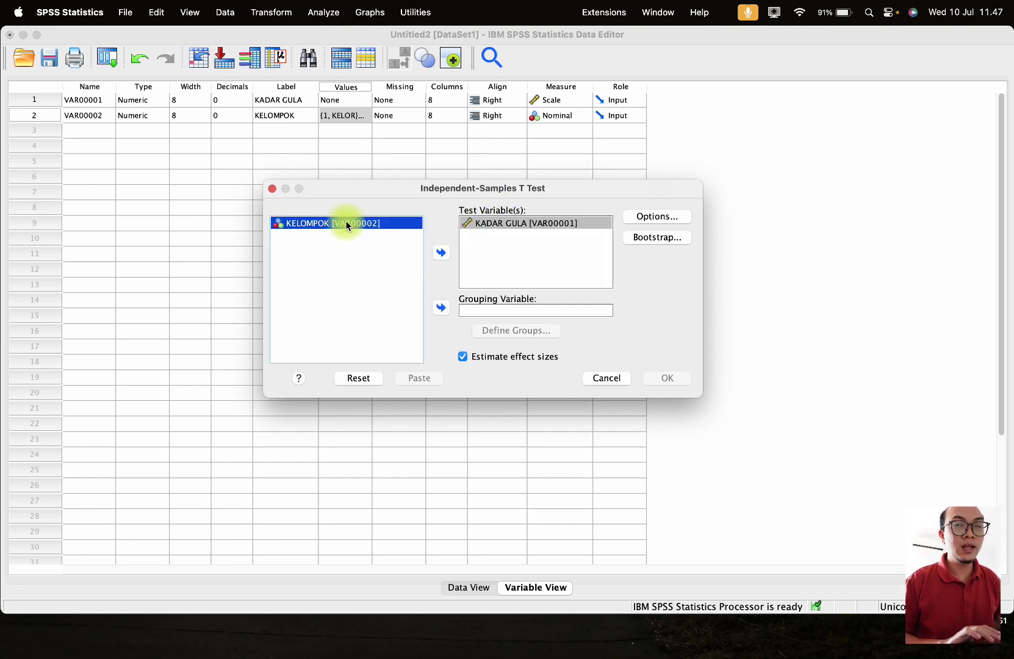
{"action": "left_click", "coordinate": [443, 312]}
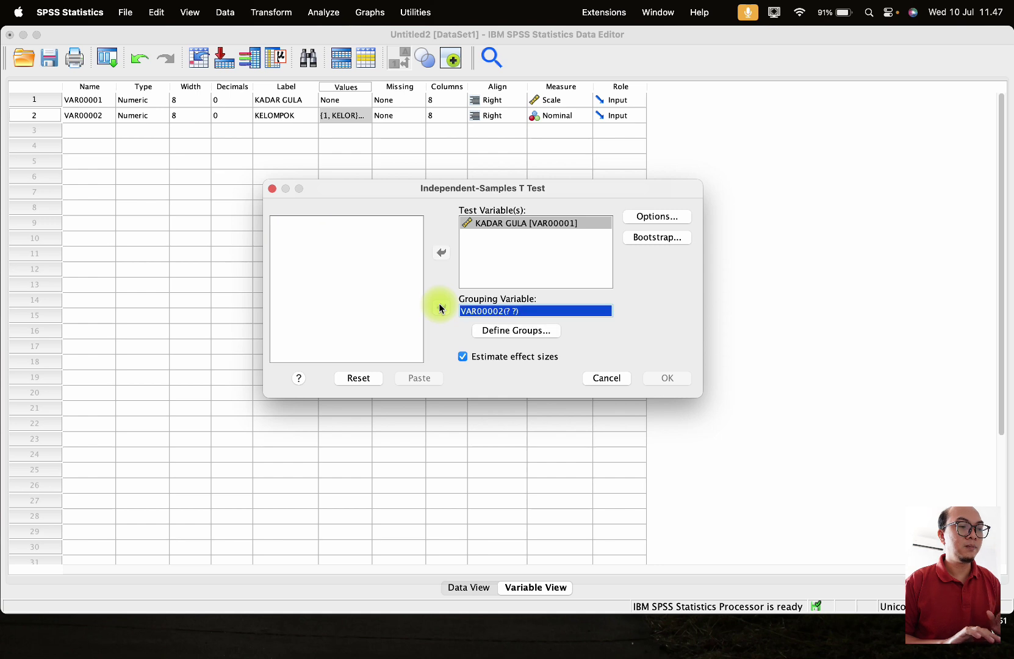
- Define the comparison groups with the values 1 and 2, and run the Independent-Samples T Test
{"action": "left_click", "coordinate": [511, 331]}
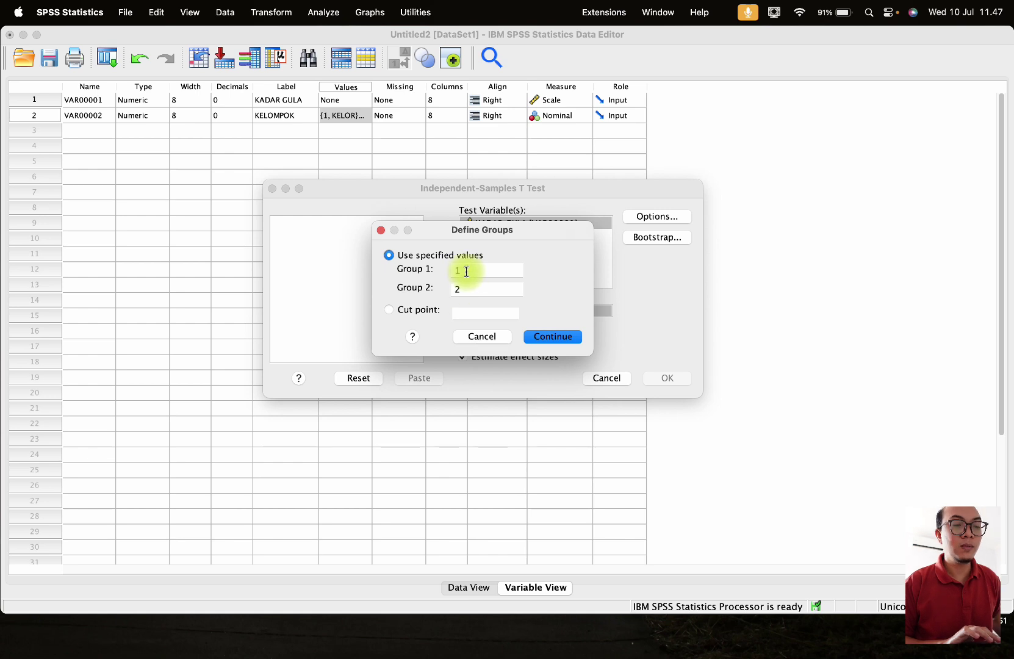
{"action": "left_click", "coordinate": [552, 340]}
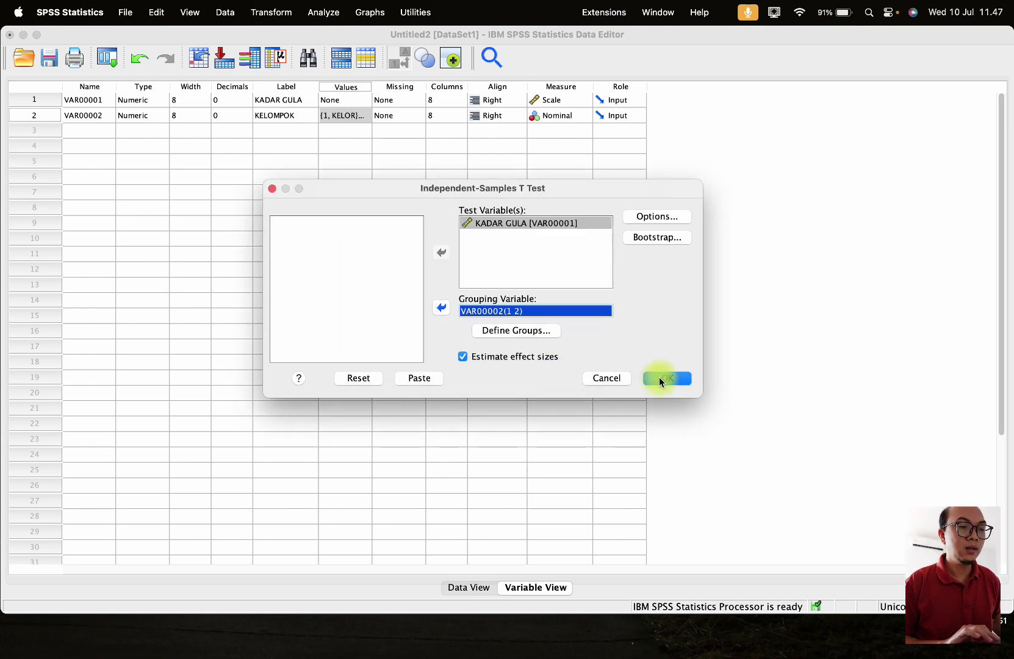
{"action": "left_click", "coordinate": [659, 379]}
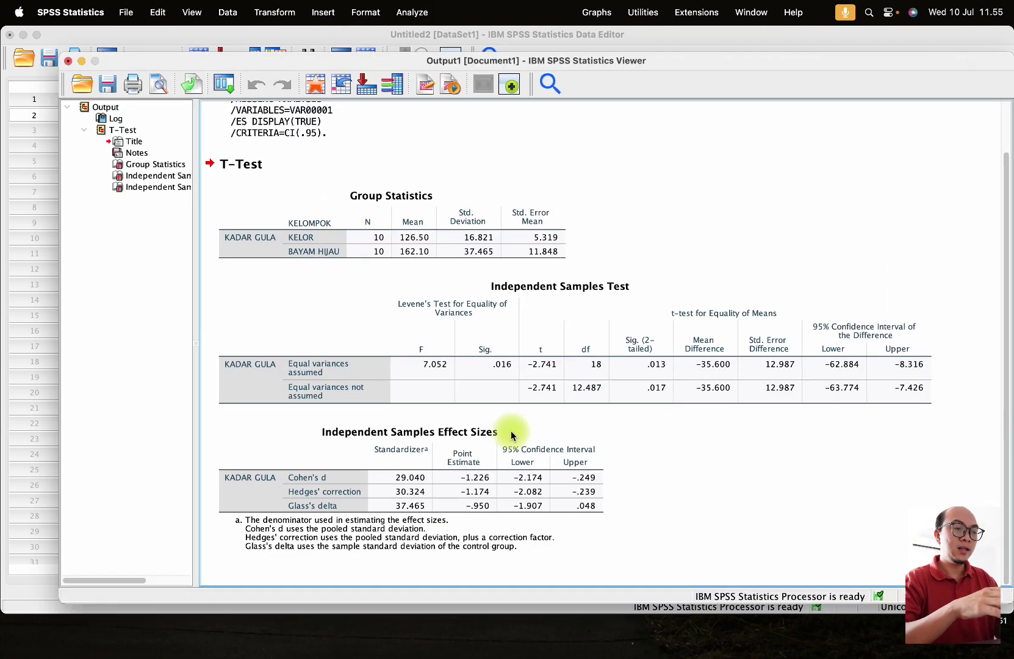
- Examine the group means in the Group Statistics table and the significance values in the Independent Samples Test table
{"action": "left_click", "coordinate": [436, 225]}
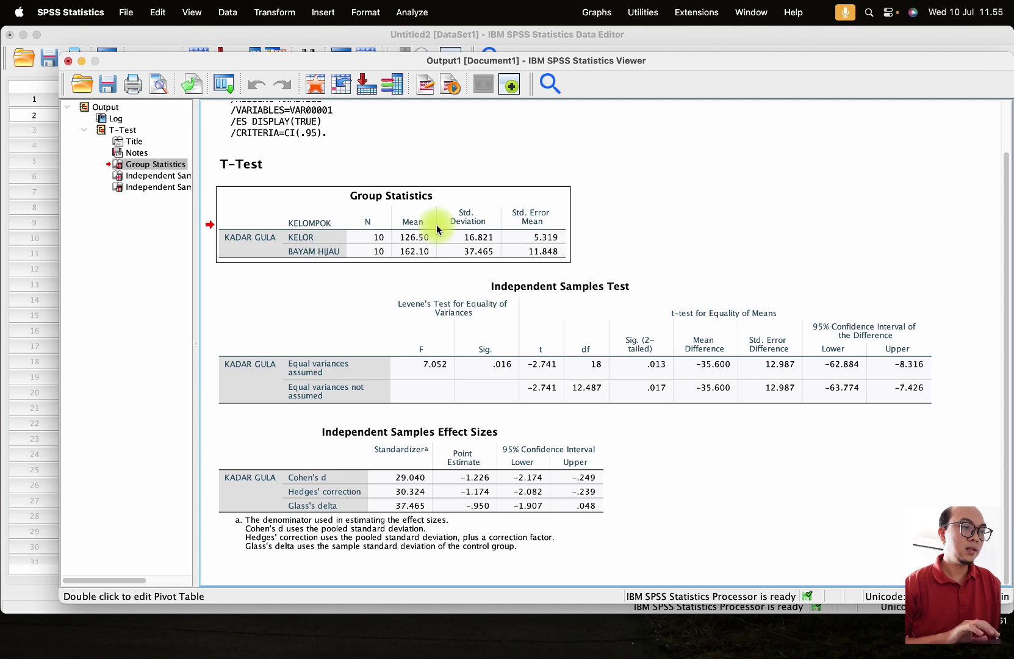
{"action": "left_click", "coordinate": [407, 243]}
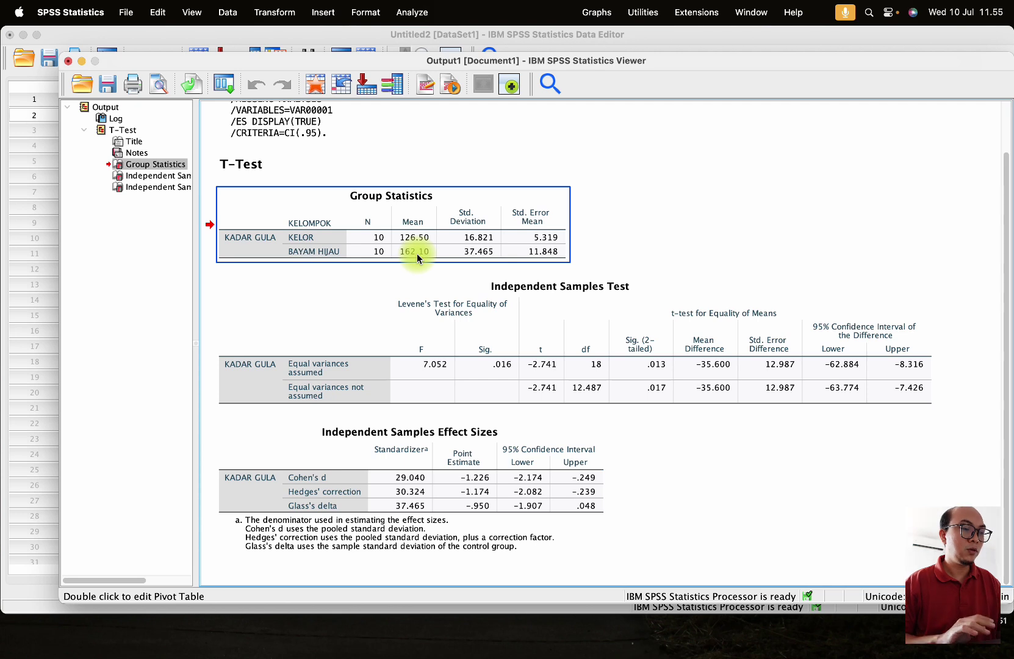
{"action": "left_click", "coordinate": [401, 354]}
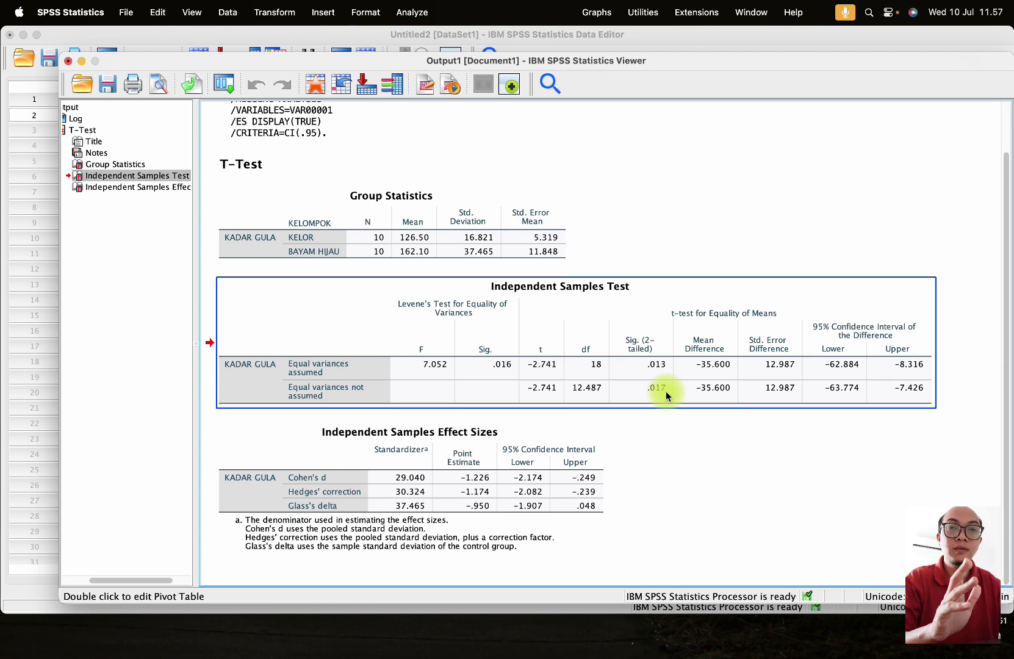
{"action": "left_click", "coordinate": [409, 230]}
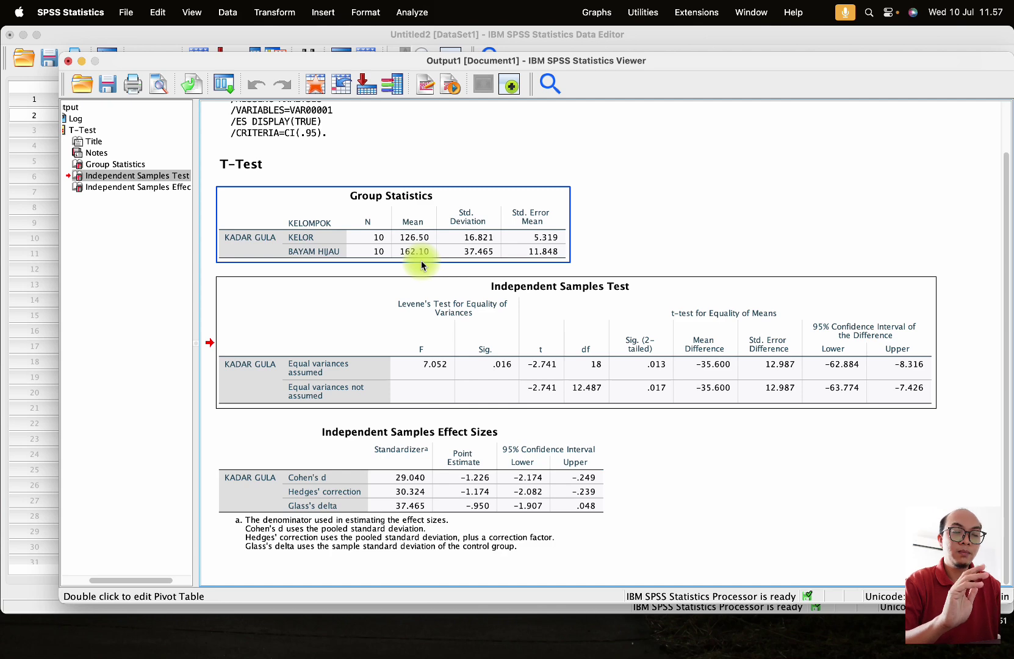
{"action": "left_click", "coordinate": [559, 287]}
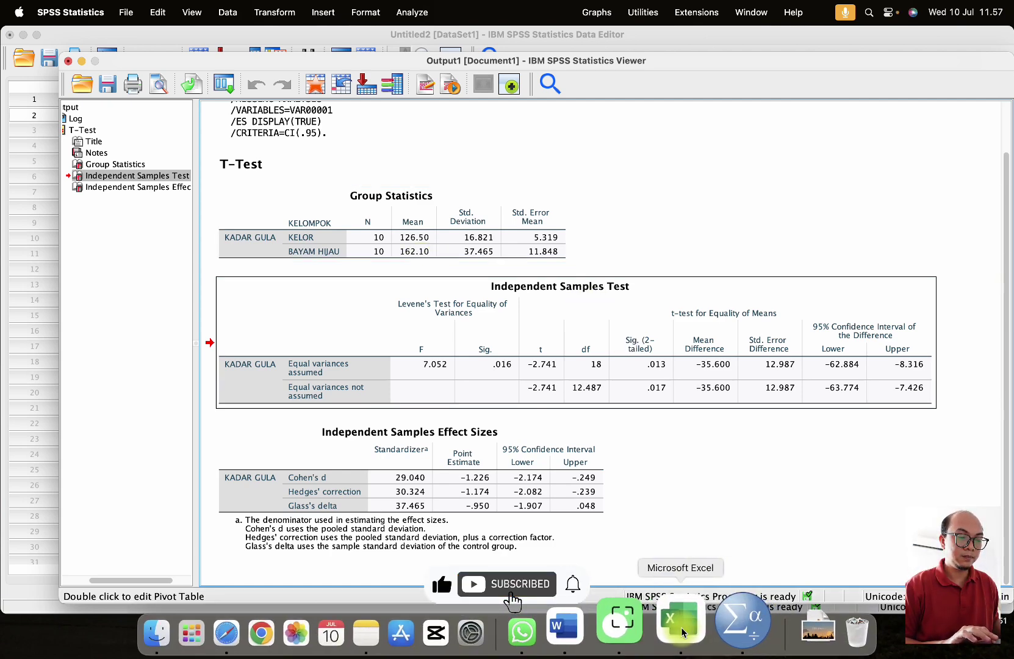
- Look over the Metode A and Metode B data for the Mann Whitney test in Excel, and return to SPSS
{"action": "left_click", "coordinate": [682, 628]}
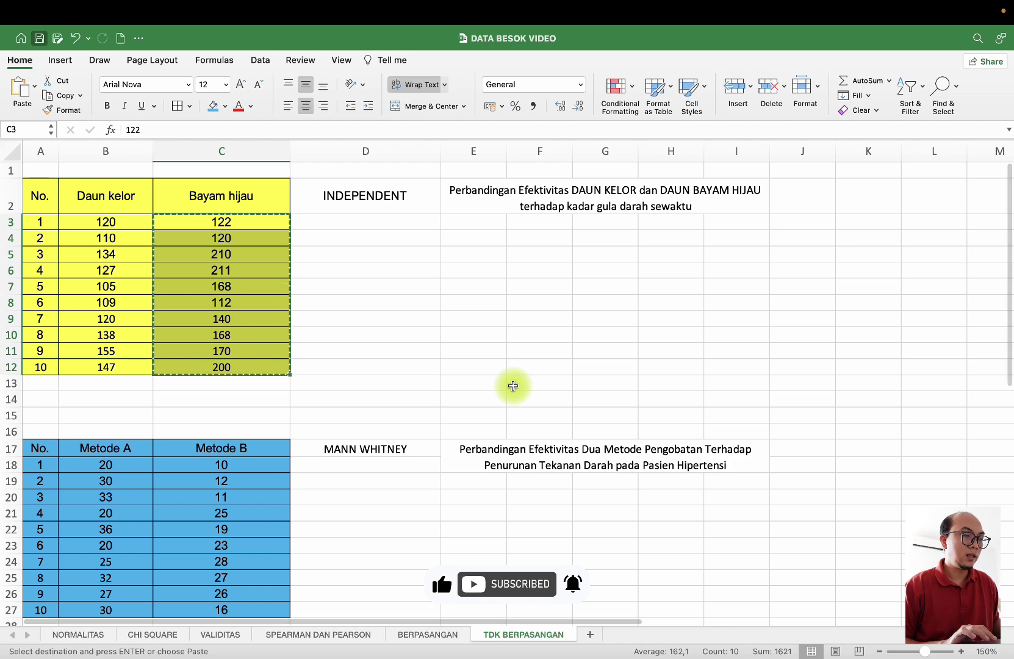
{"action": "scroll", "coordinate": [512, 386], "scroll_direction": "down", "scroll_amount": 2}
{"action": "scroll", "coordinate": [513, 385], "scroll_direction": "down", "scroll_amount": 4}
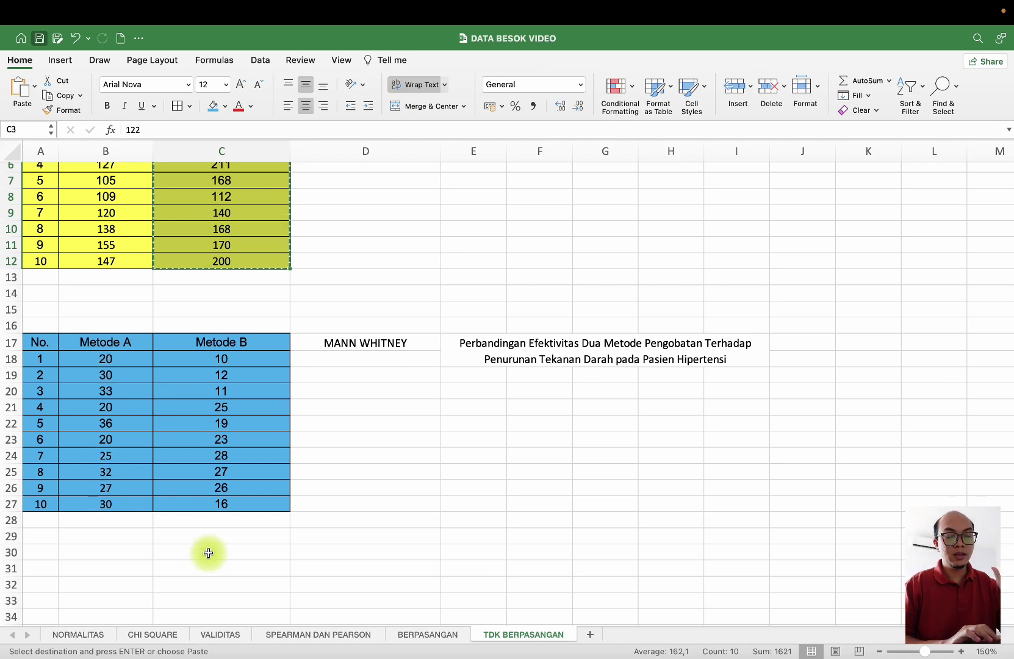
{"action": "mouse_move", "coordinate": [600, 642]}
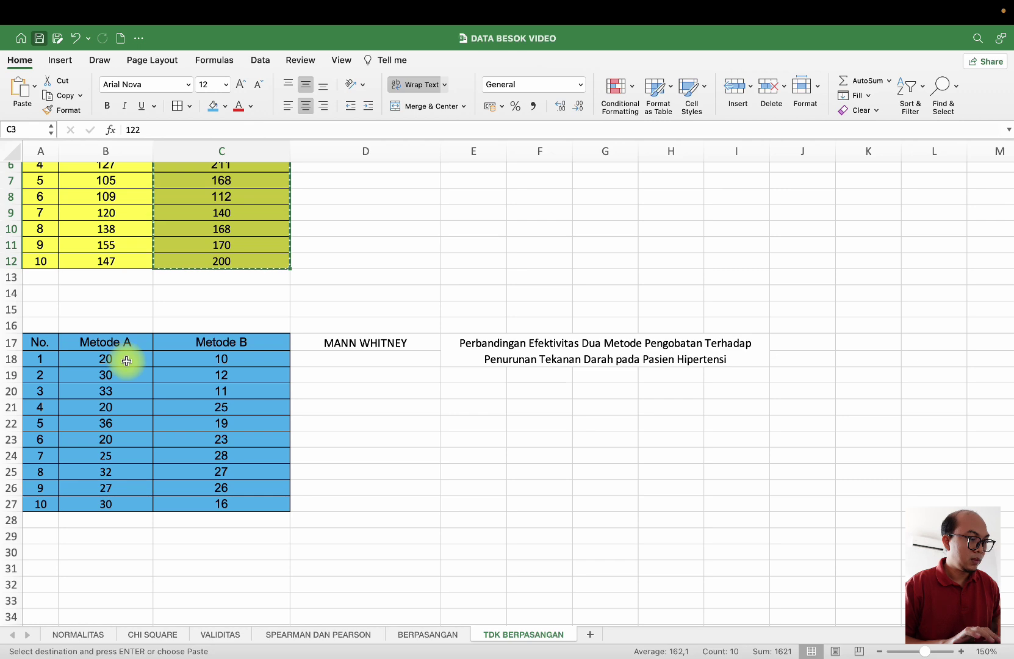
{"action": "left_click_drag", "start_coordinate": [125, 374], "coordinate": [127, 426]}
{"action": "mouse_move", "coordinate": [802, 648]}
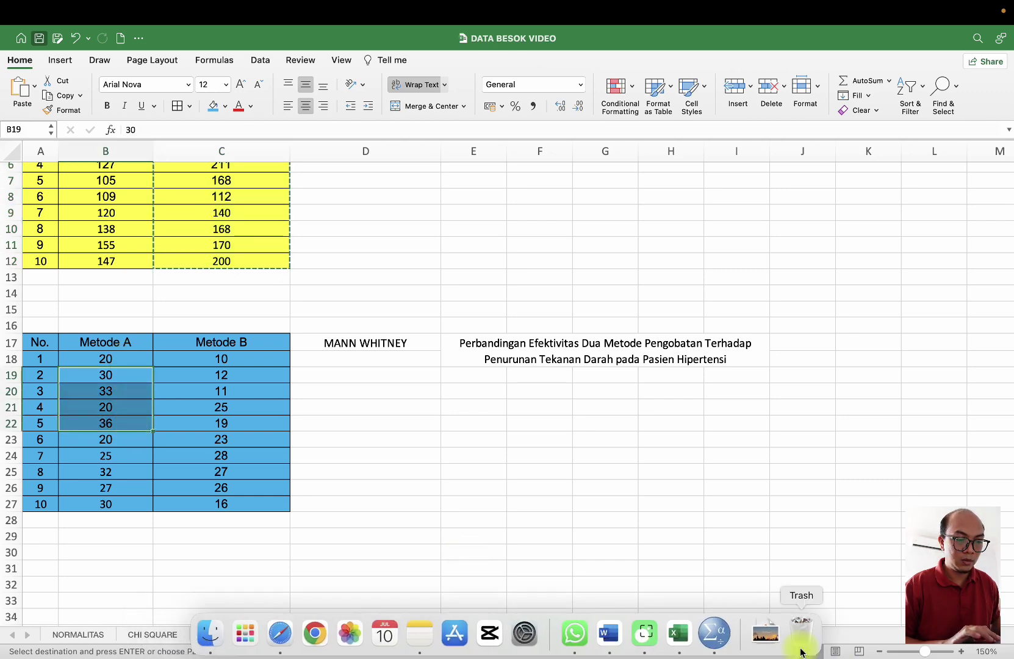
{"action": "left_click", "coordinate": [709, 620]}
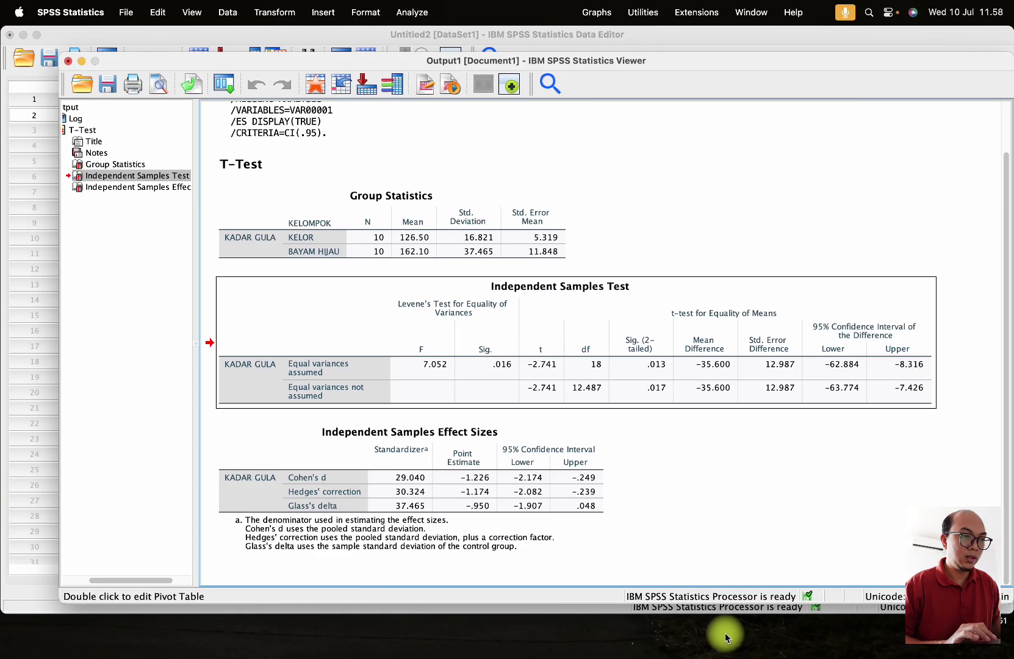
- Close the T-Test output without saving it, and create a new empty dataset shown in Data View
{"action": "left_click", "coordinate": [68, 61]}
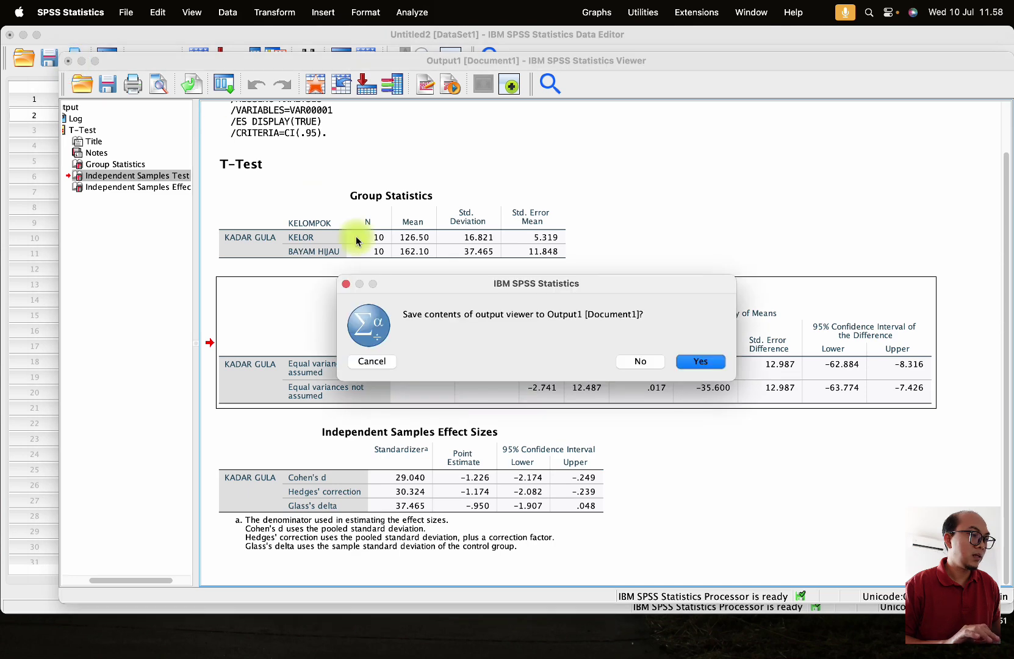
{"action": "left_click", "coordinate": [638, 362]}
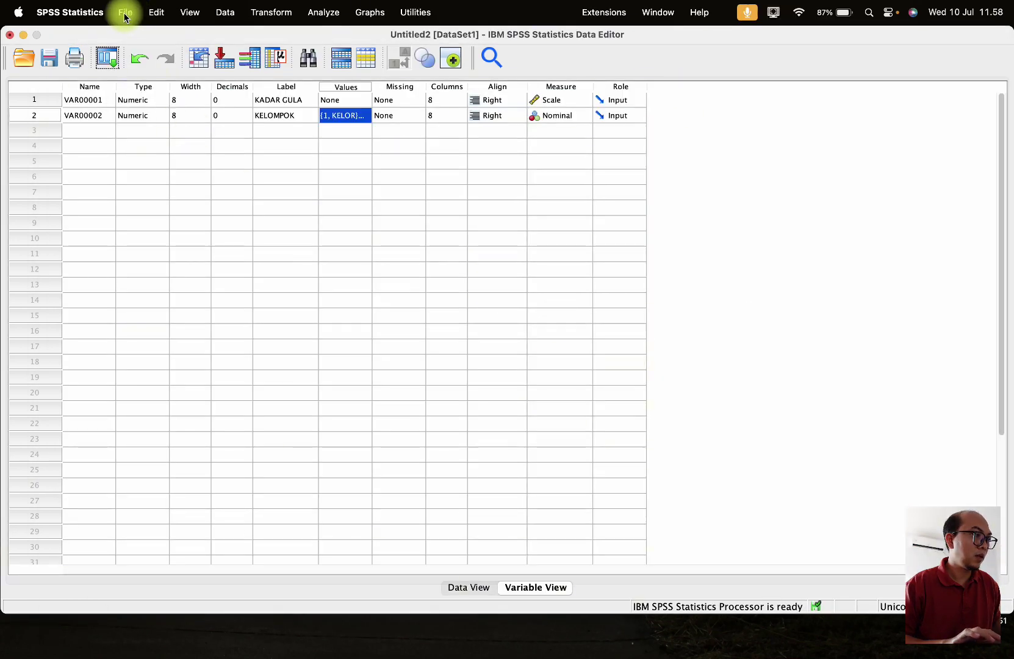
{"action": "left_click", "coordinate": [126, 12]}
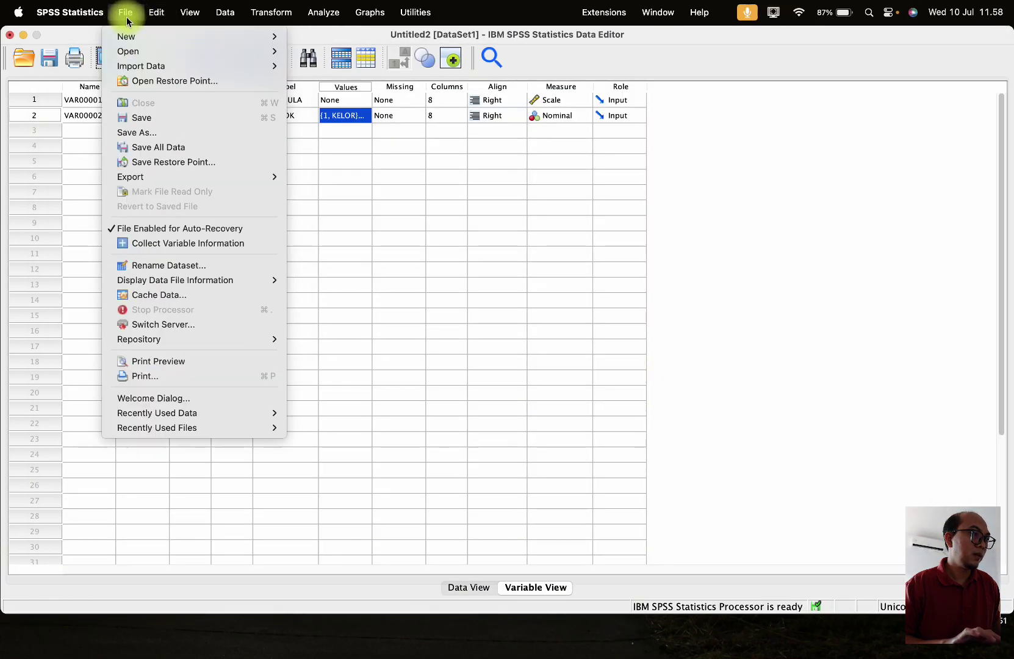
{"action": "left_click", "coordinate": [299, 66]}
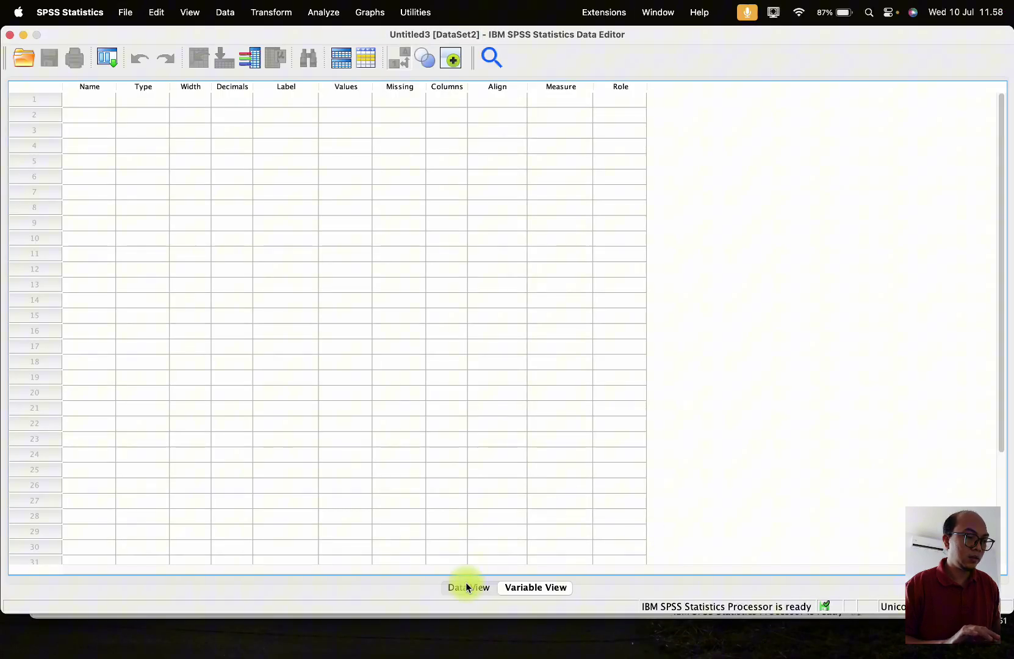
{"action": "left_click", "coordinate": [467, 587]}
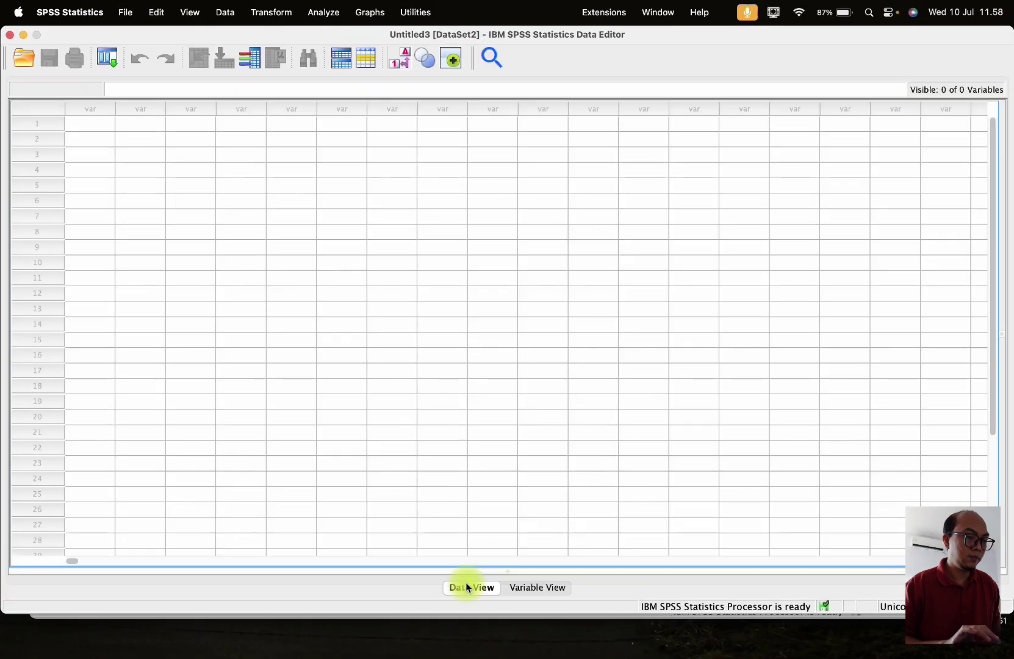
- Copy the ten Metode A values (B18:B27) from Excel into the first column of the new SPSS dataset, starting at row 1
{"action": "left_click", "coordinate": [678, 629]}
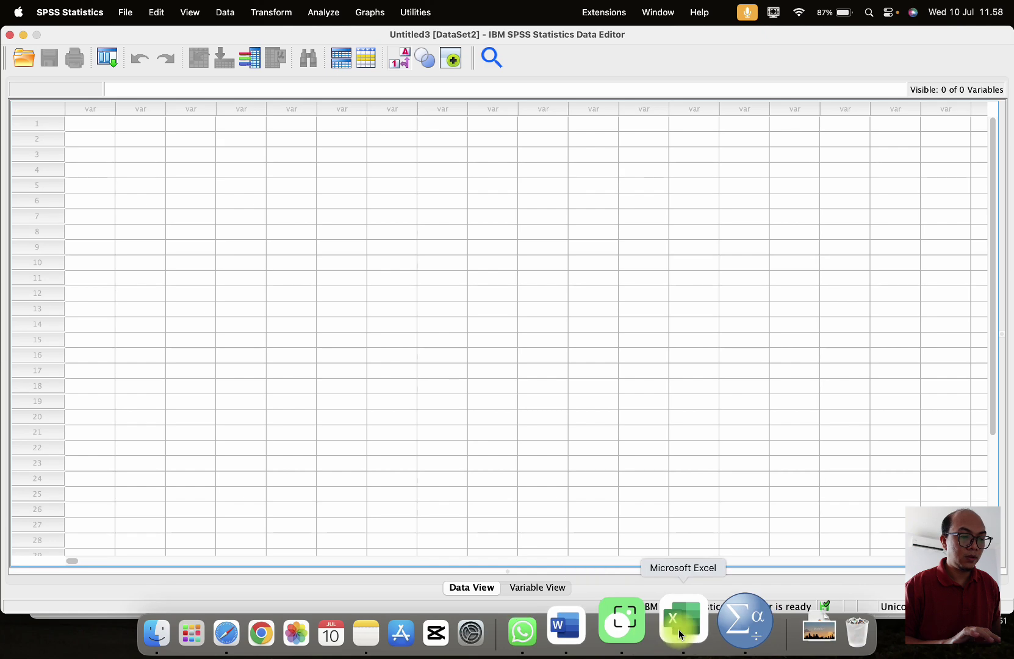
{"action": "left_click", "coordinate": [125, 355]}
{"action": "left_click_drag", "start_coordinate": [125, 356], "coordinate": [136, 502]}
{"action": "key", "text": "super+c"}
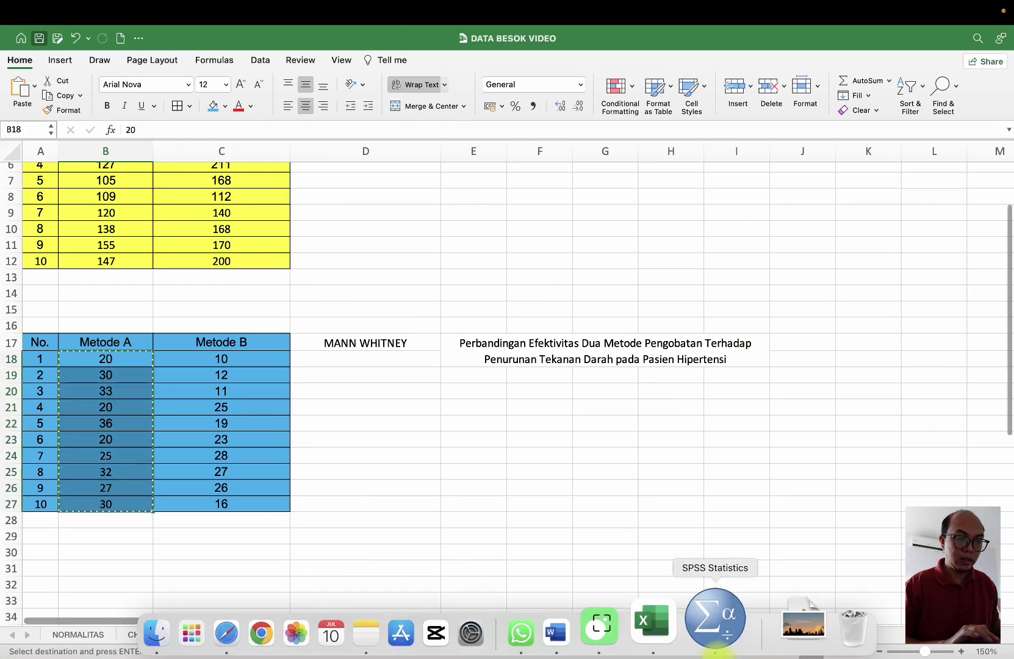
{"action": "left_click", "coordinate": [713, 616]}
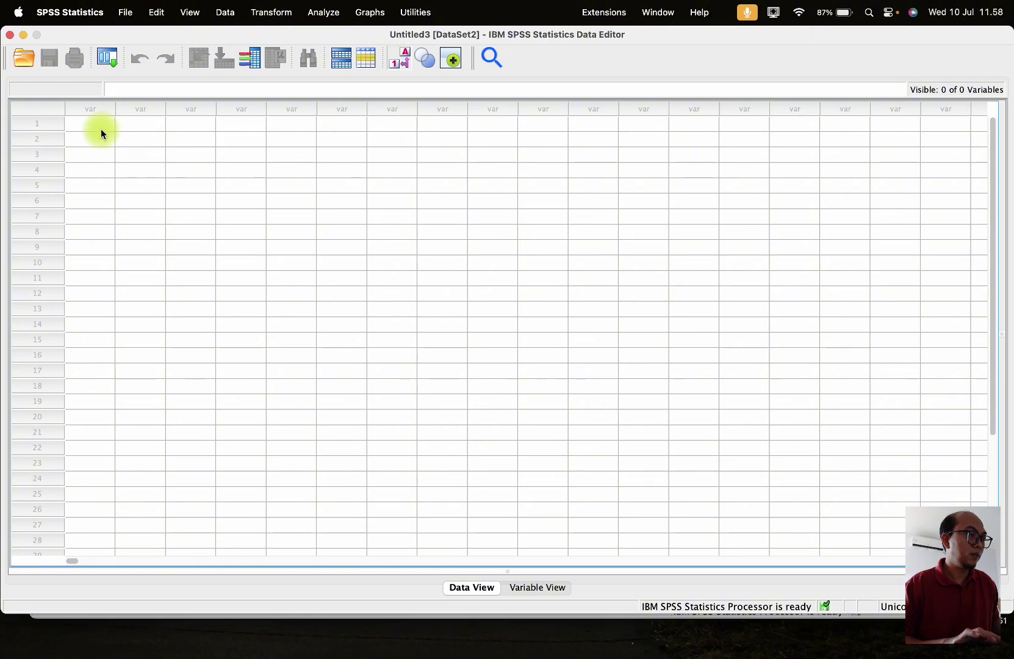
{"action": "left_click", "coordinate": [101, 129]}
{"action": "key", "text": "super+v"}
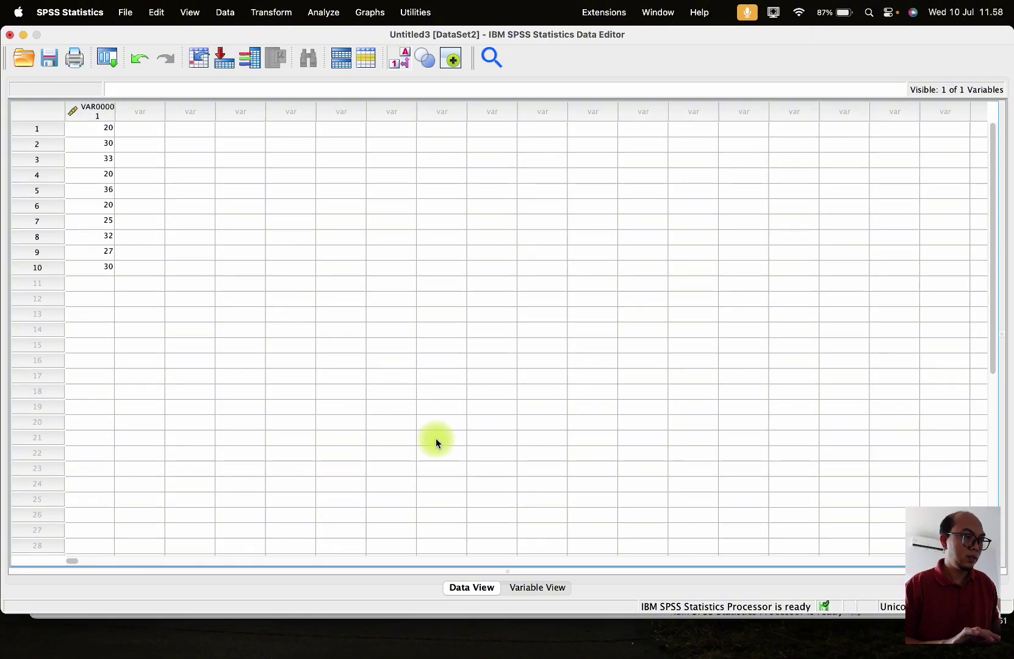
- Copy the ten Metode B values (C18:C27) from Excel and paste them below the Metode A values in SPSS, starting at row 11
{"action": "mouse_move", "coordinate": [672, 647]}
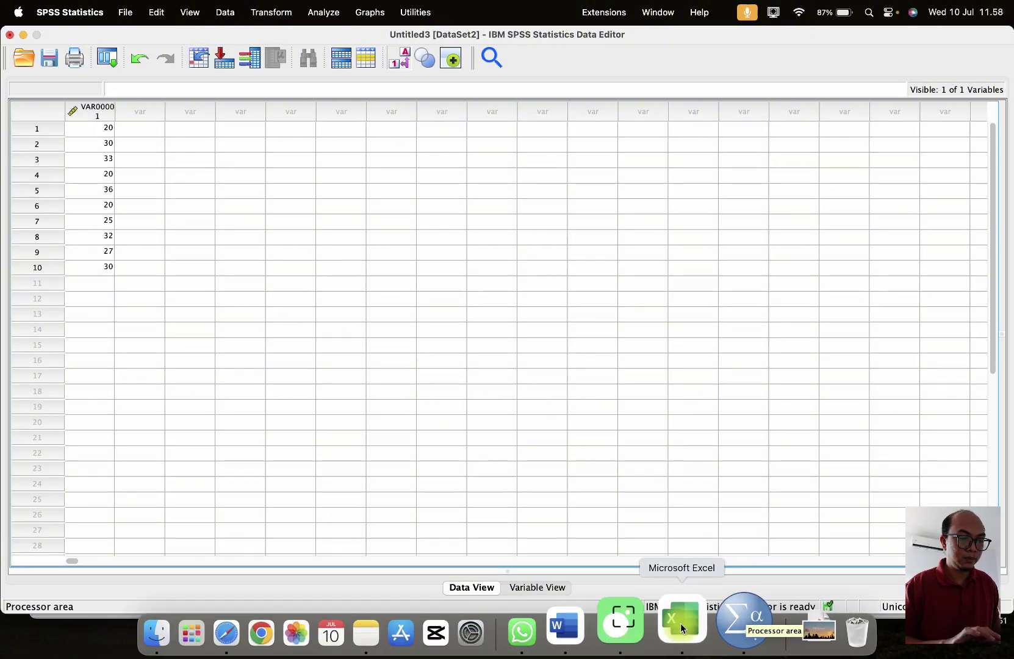
{"action": "left_click", "coordinate": [680, 623]}
{"action": "left_click_drag", "start_coordinate": [237, 360], "coordinate": [241, 507]}
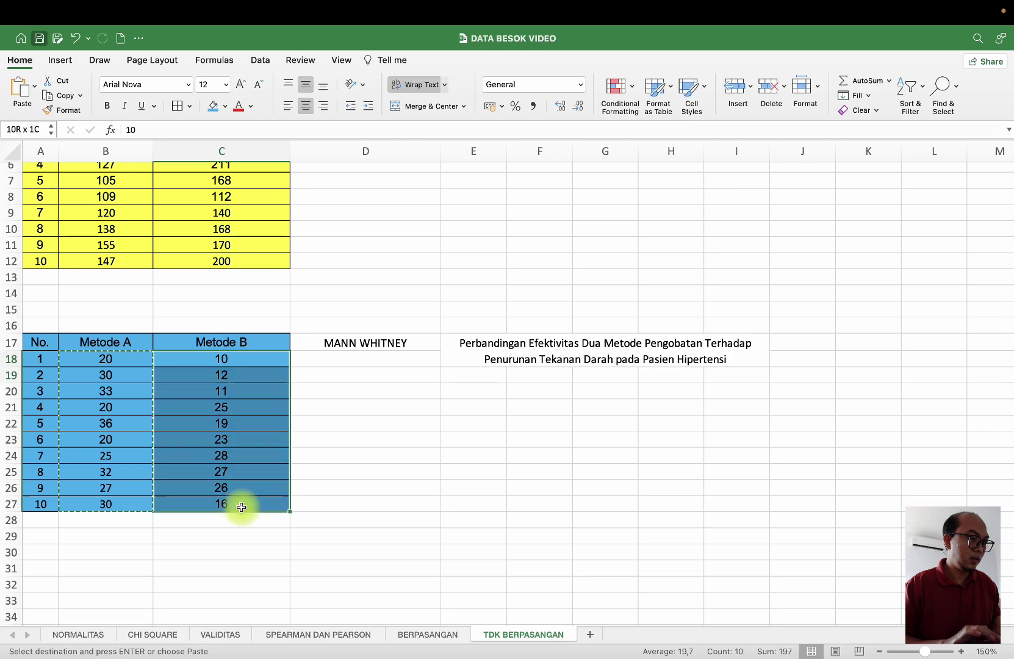
{"action": "key", "text": "super+c"}
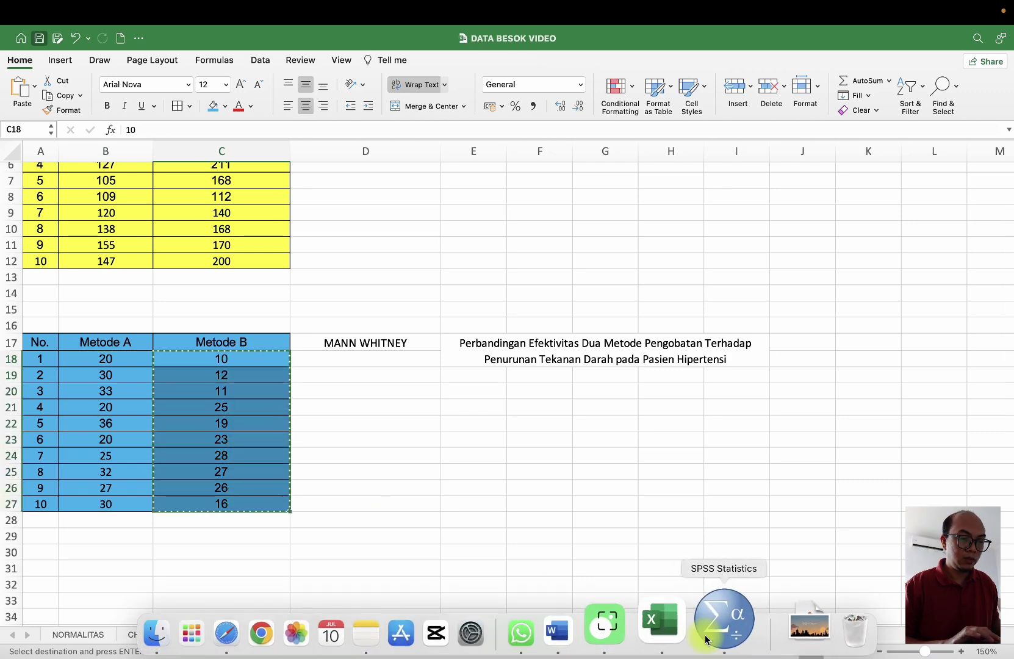
{"action": "left_click", "coordinate": [706, 639]}
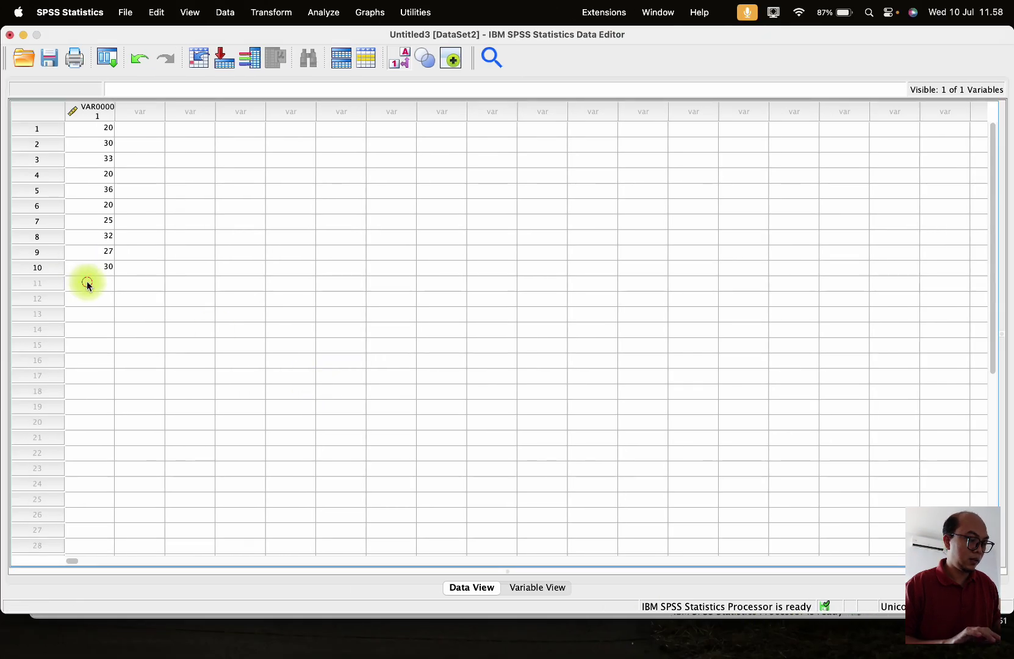
{"action": "left_click", "coordinate": [87, 283]}
{"action": "key", "text": "super+v"}
- Fill the second column with group codes: 1 for rows 1 to 10 and 2 for rows 11 to 20
{"action": "left_click", "coordinate": [153, 132]}
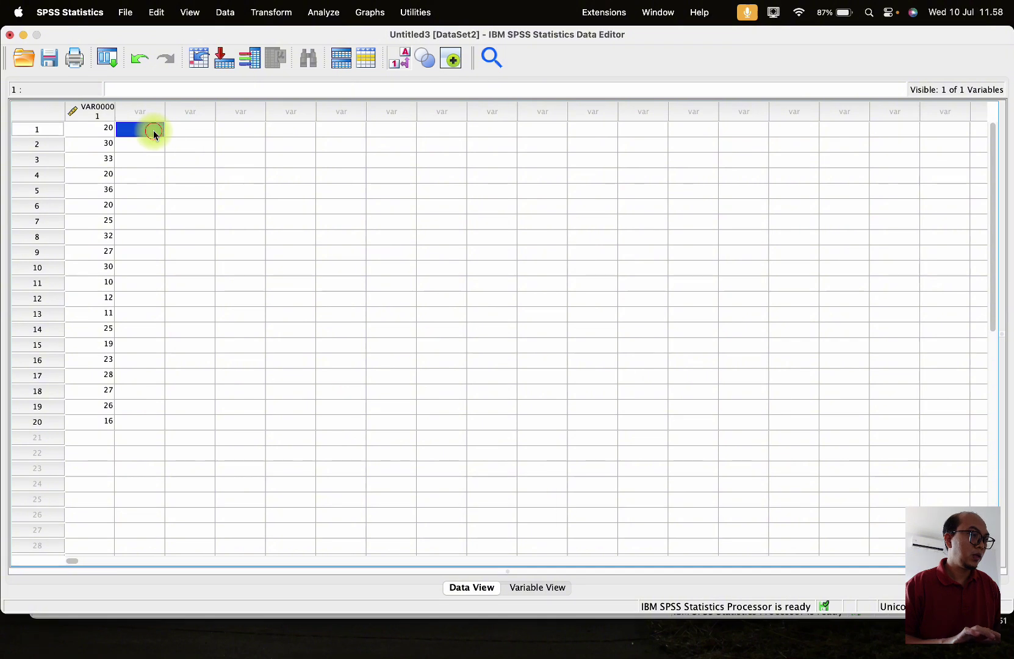
{"action": "type", "text": "1 1 1 1 1 "}
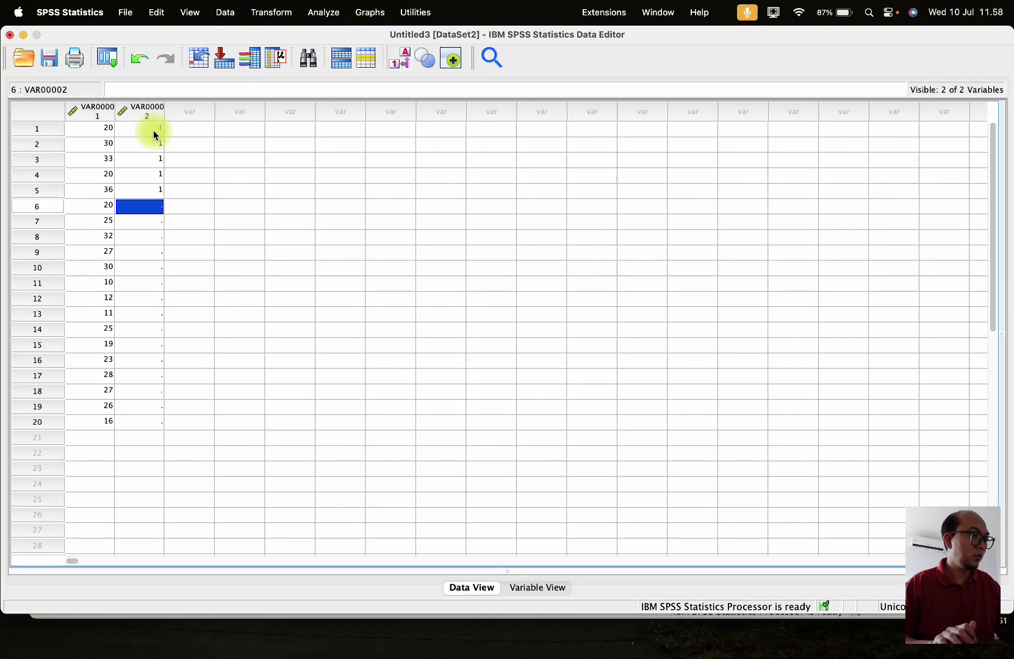
{"action": "type", "text": "1 1 1 1 1 "}
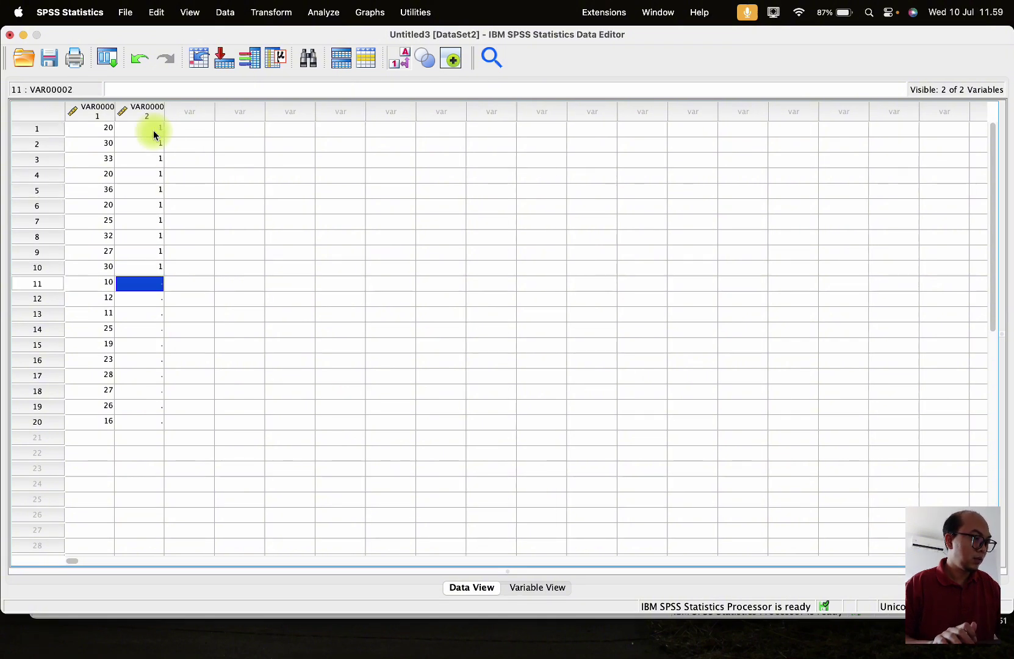
{"action": "type", "text": "2 2 2 2 2 2 2 "}
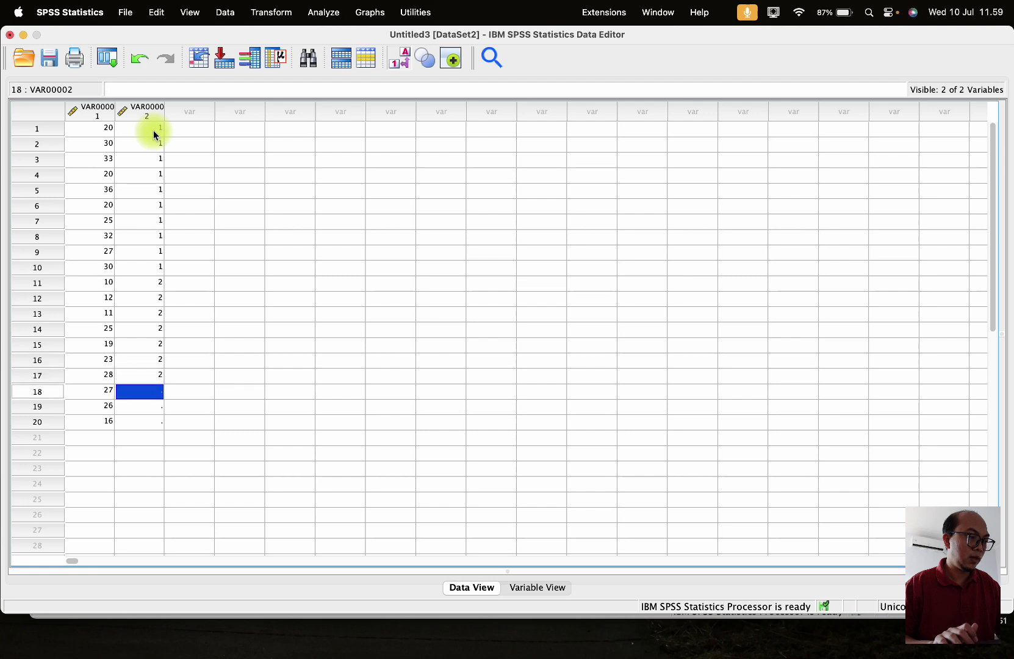
{"action": "type", "text": "2 2 2"}
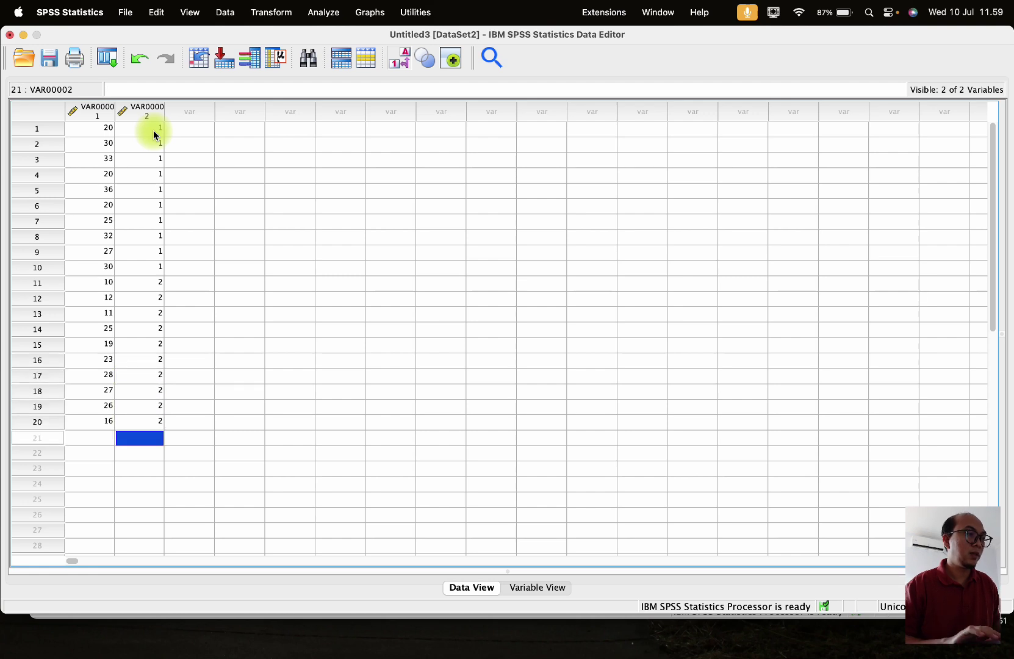
- Label the second variable, VAR00002, as KELOMPOK in Variable View
{"action": "left_click", "coordinate": [532, 590]}
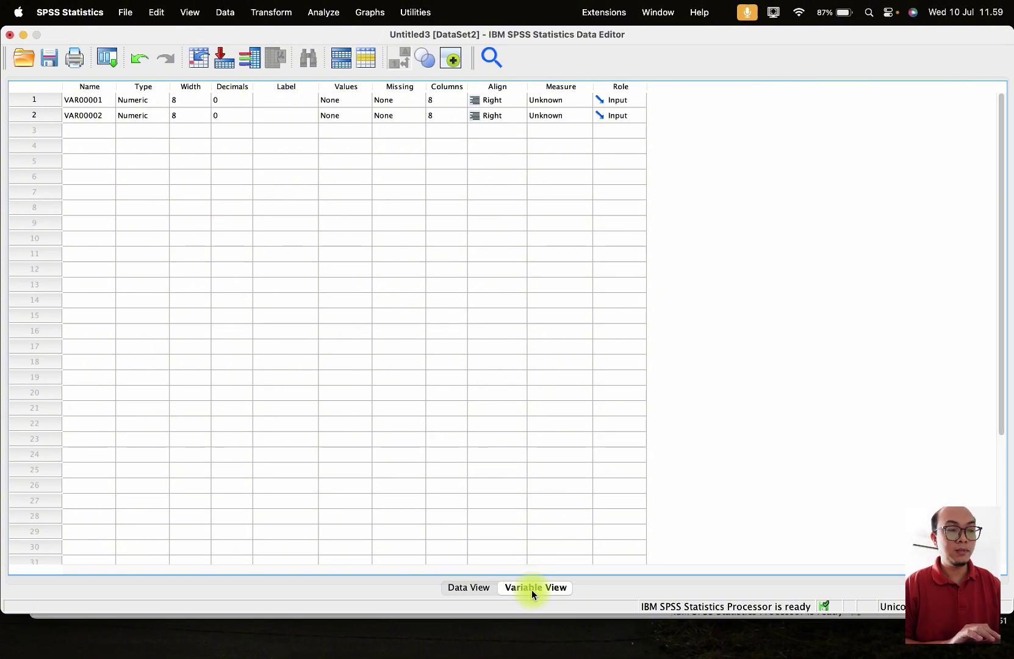
{"action": "left_click", "coordinate": [283, 101]}
{"action": "type", "text": "MET"}
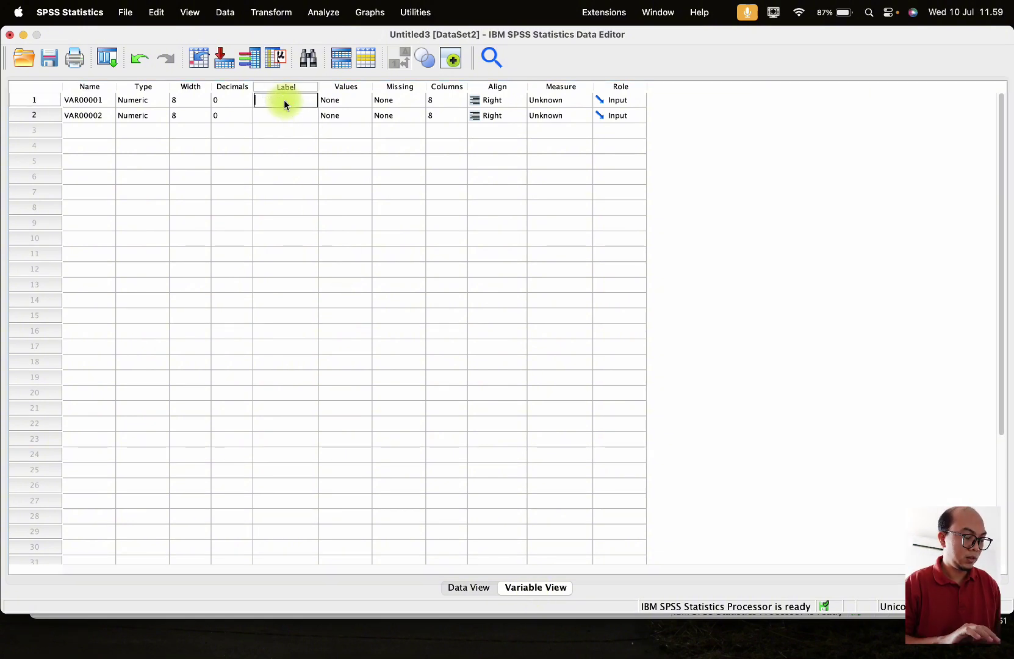
{"action": "key", "text": "Caps_Lock"}
{"action": "left_click", "coordinate": [282, 116]}
{"action": "type", "text": "KELO"}
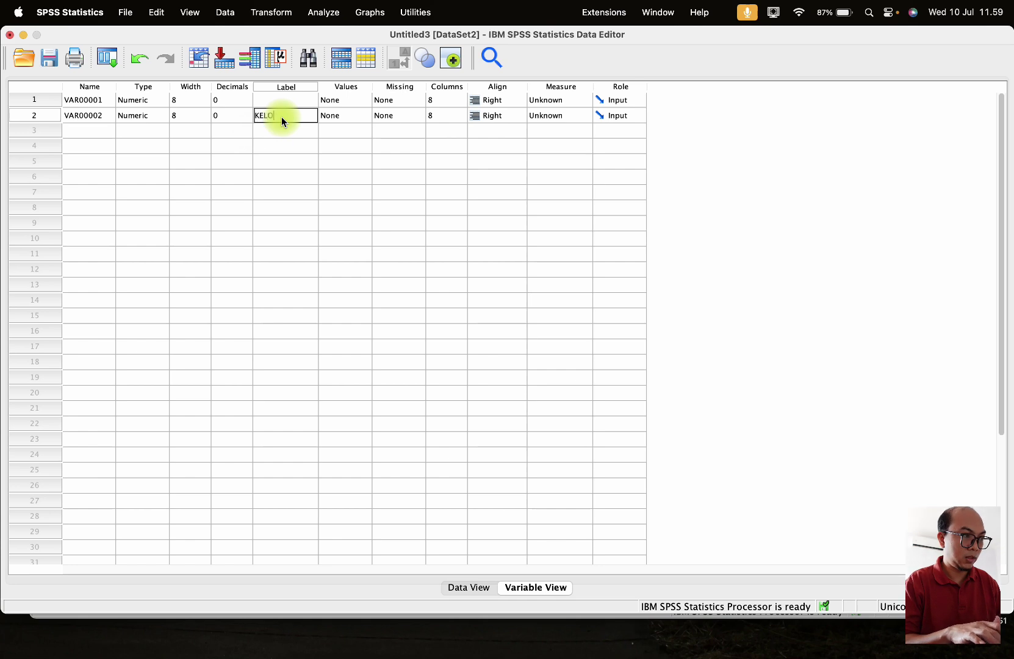
{"action": "type", "text": "MPOK"}
{"action": "key", "text": "Return"}
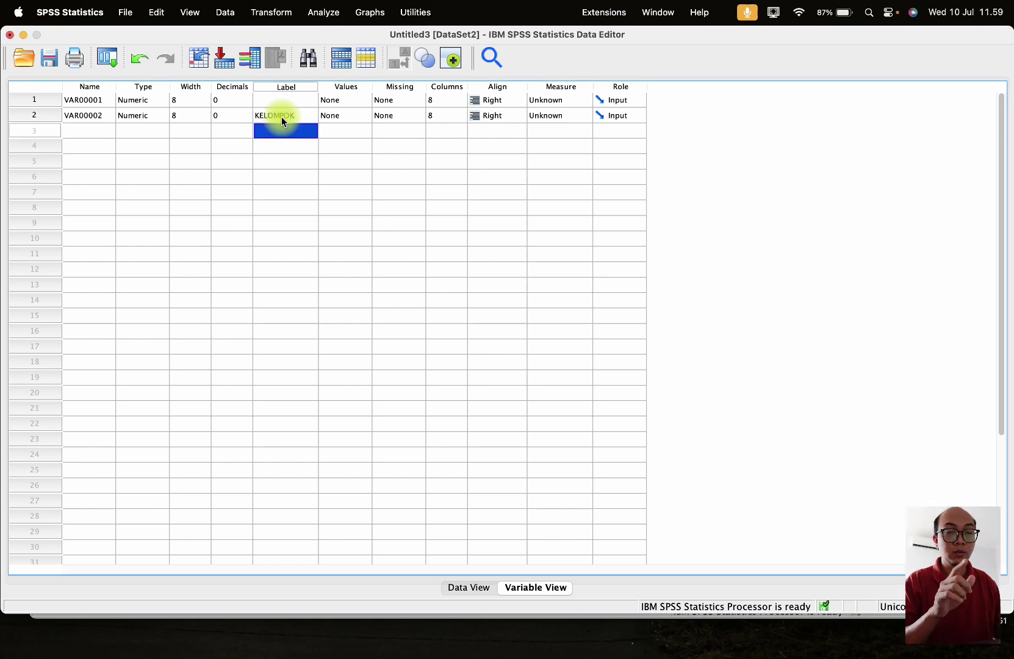
- Add the value label 1 = METODE A to the KELOMPOK variable
{"action": "left_click", "coordinate": [367, 116]}
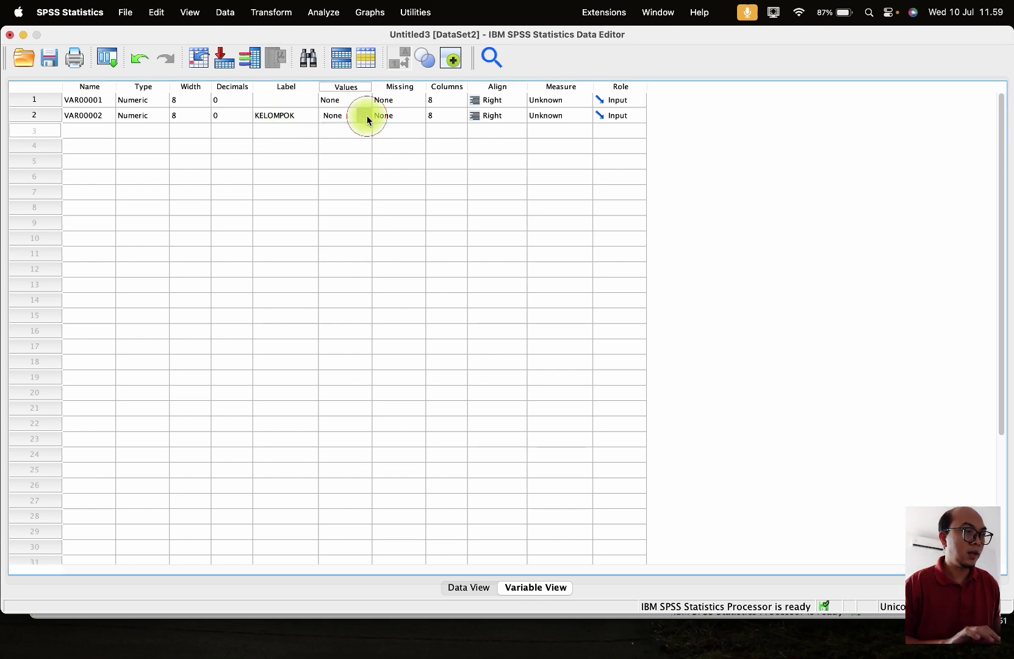
{"action": "left_click", "coordinate": [367, 116]}
{"action": "type", "text": "1"}
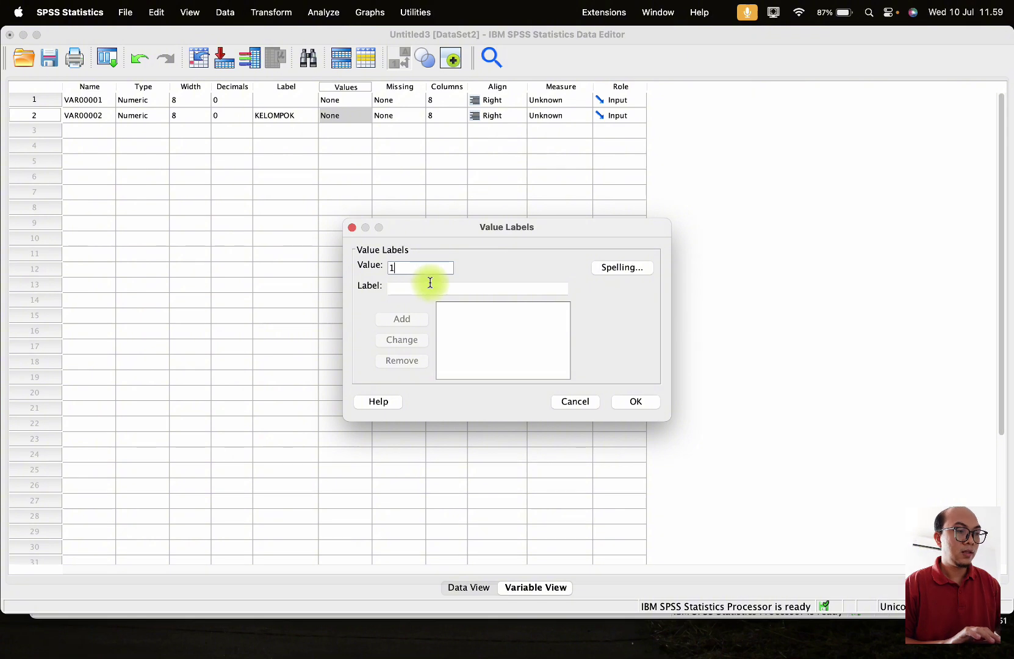
{"action": "left_click", "coordinate": [430, 287]}
{"action": "type", "text": "METODE"}
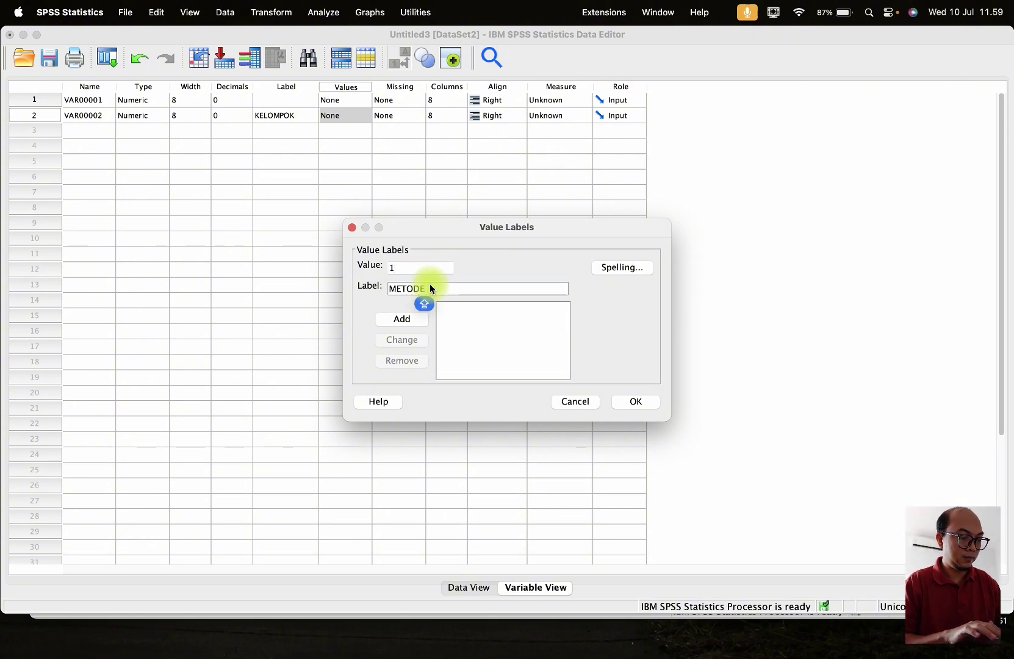
{"action": "type", "text": " A"}
{"action": "key", "text": "Return"}
- Add the value label 2 = METODE B to the KELOMPOK variable and apply the value labels
{"action": "type", "text": "2"}
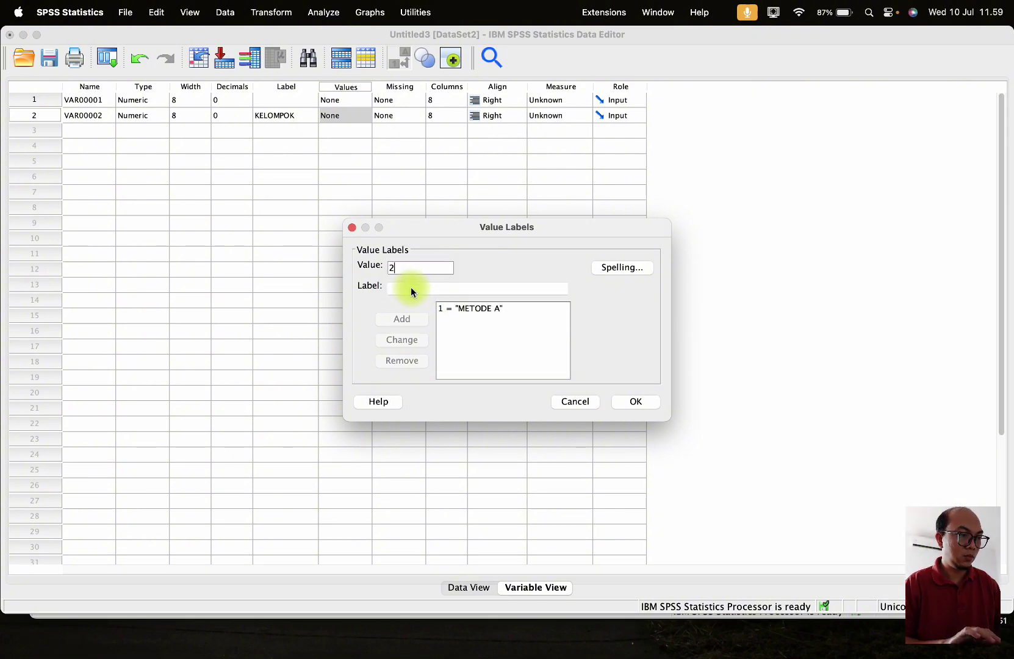
{"action": "left_click", "coordinate": [410, 287]}
{"action": "type", "text": "METODE "}
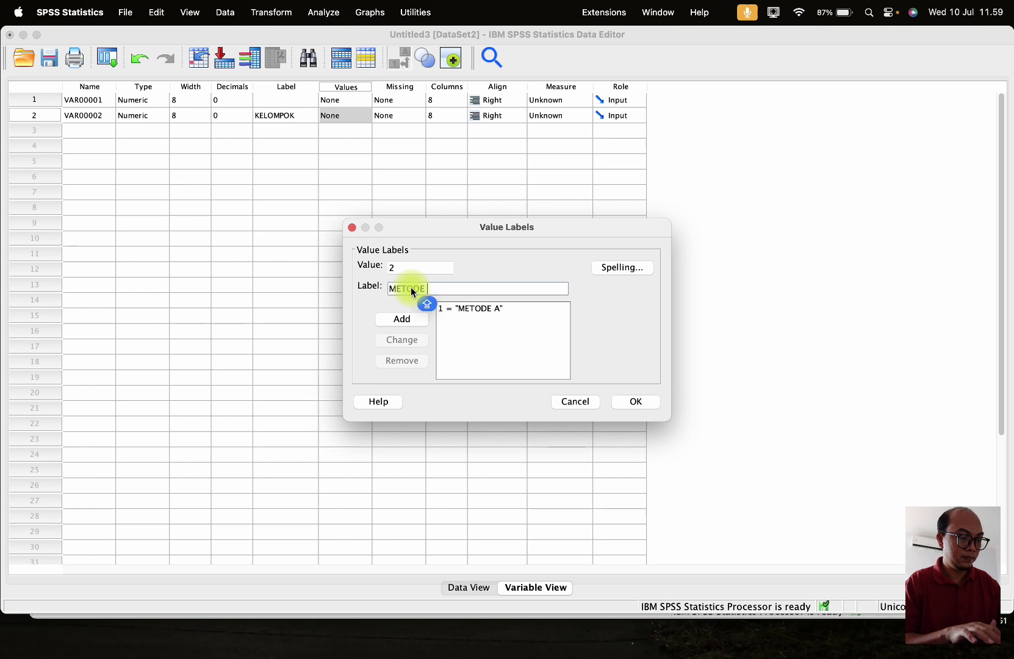
{"action": "type", "text": "B"}
{"action": "key", "text": "Return"}
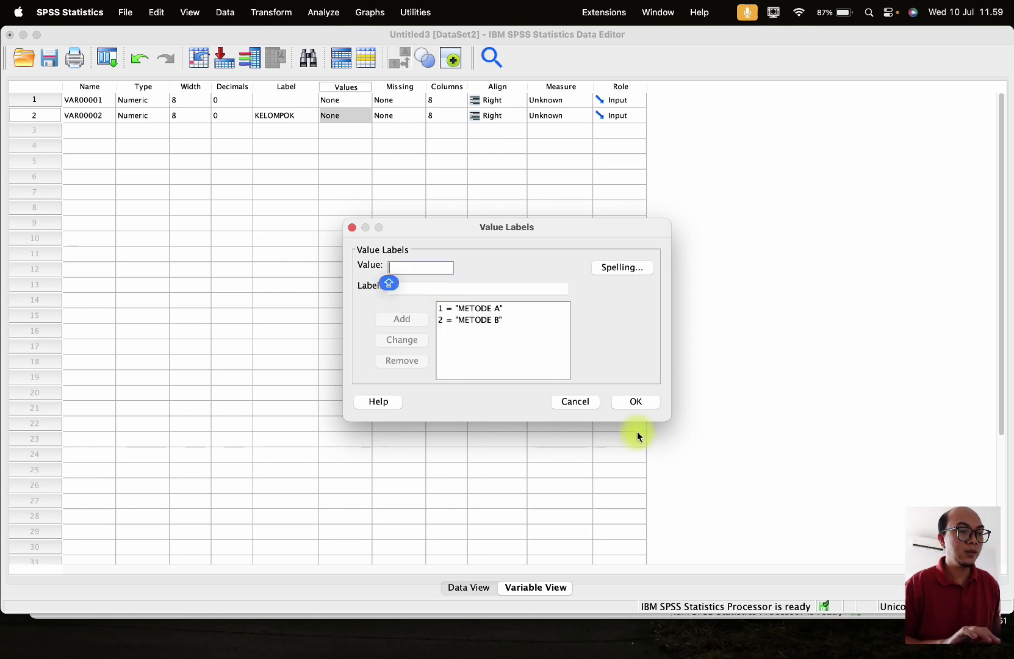
{"action": "left_click", "coordinate": [630, 403]}
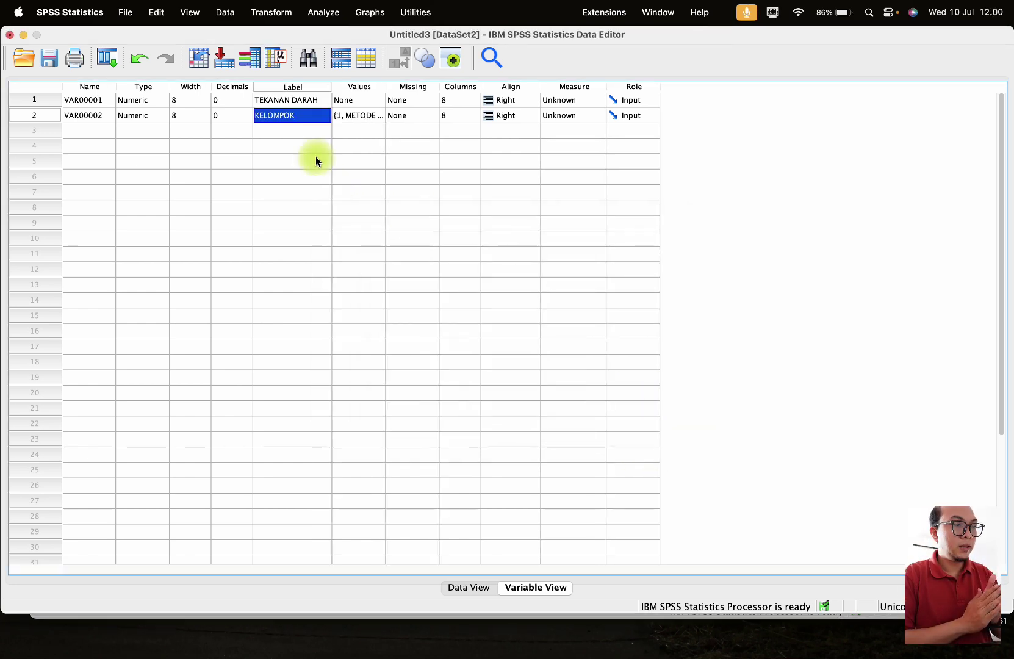
{"action": "double_click", "coordinate": [288, 116]}
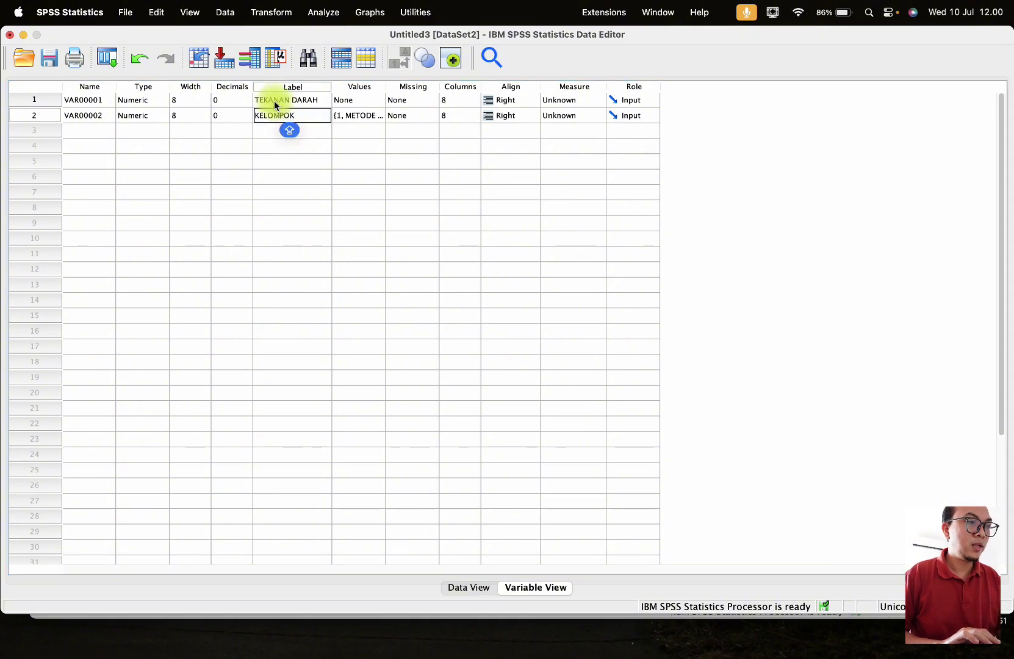
{"action": "double_click", "coordinate": [275, 101]}
{"action": "left_click", "coordinate": [354, 201]}
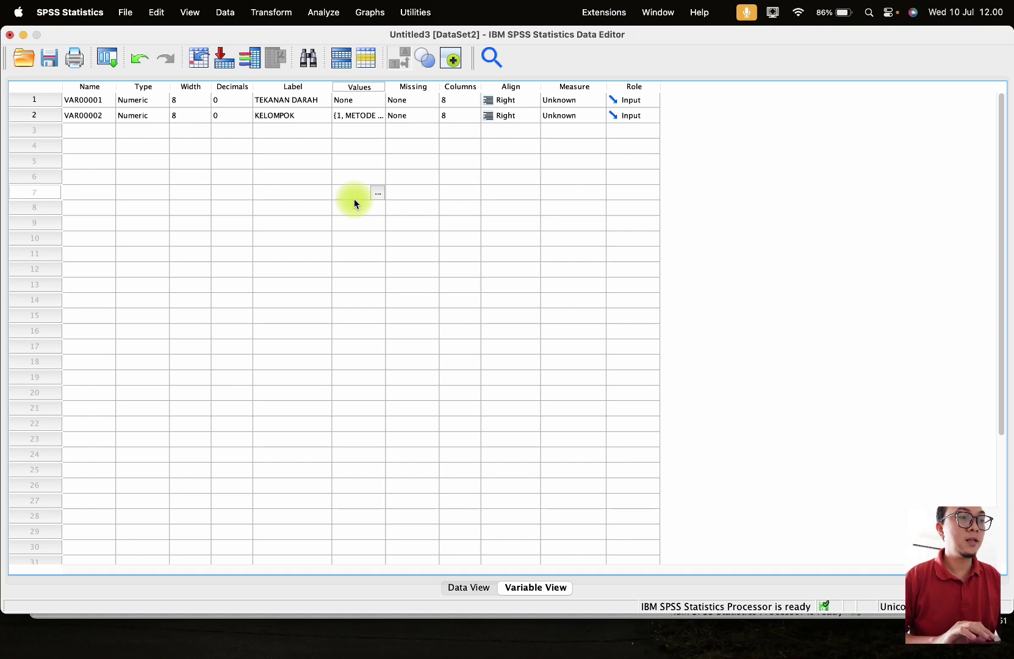
- Set up a legacy nonparametric two-independent-samples test with TEKANAN DARAH as test variable and KELOMPOK as grouping variable
{"action": "left_click", "coordinate": [332, 12]}
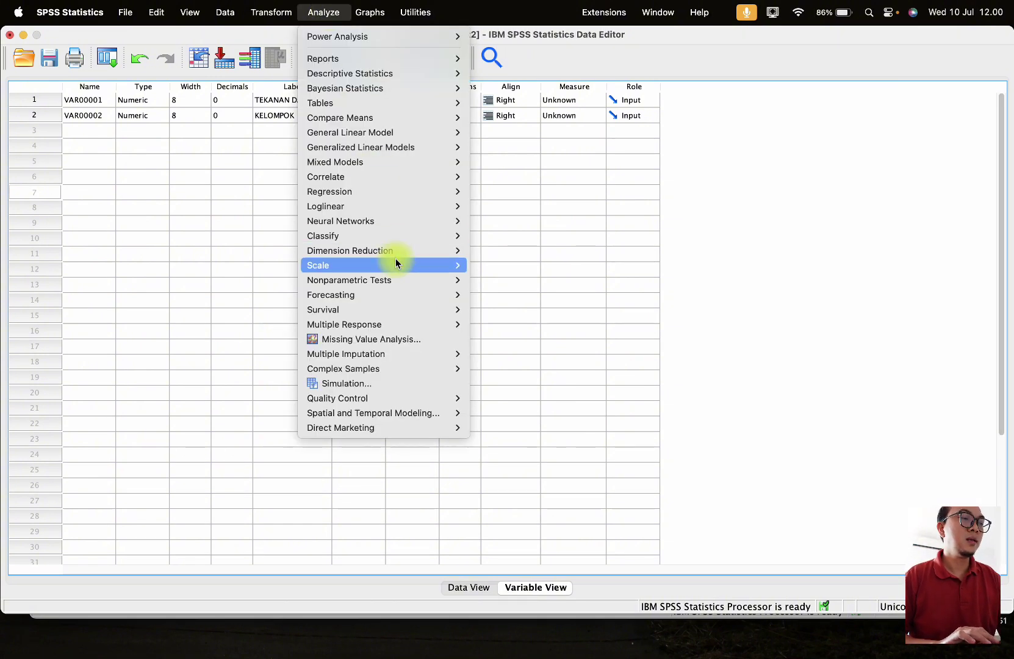
{"action": "mouse_move", "coordinate": [396, 263]}
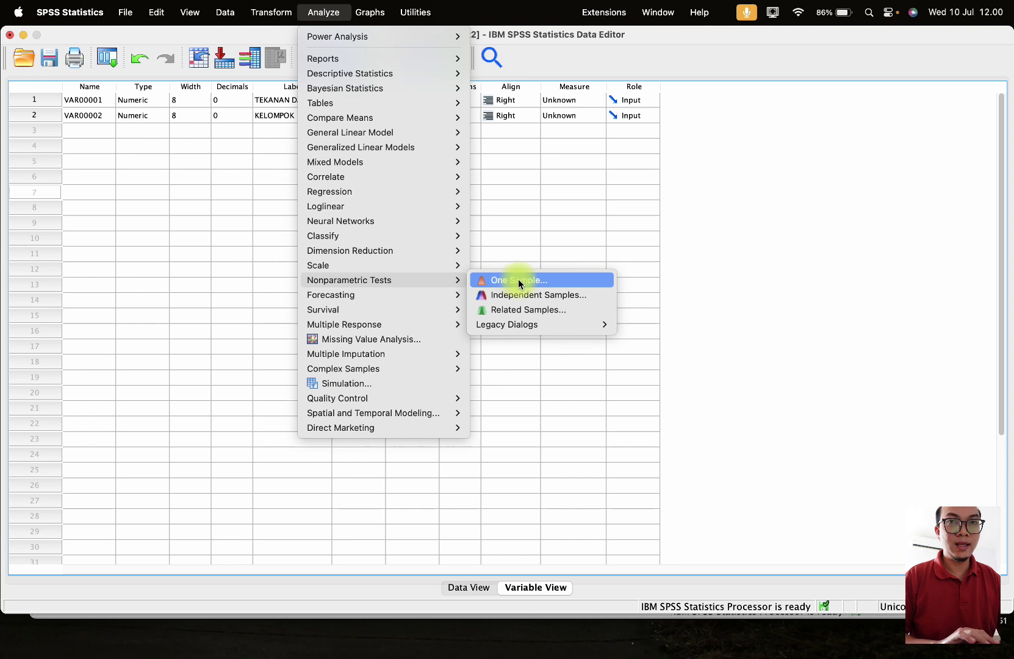
{"action": "mouse_move", "coordinate": [563, 330]}
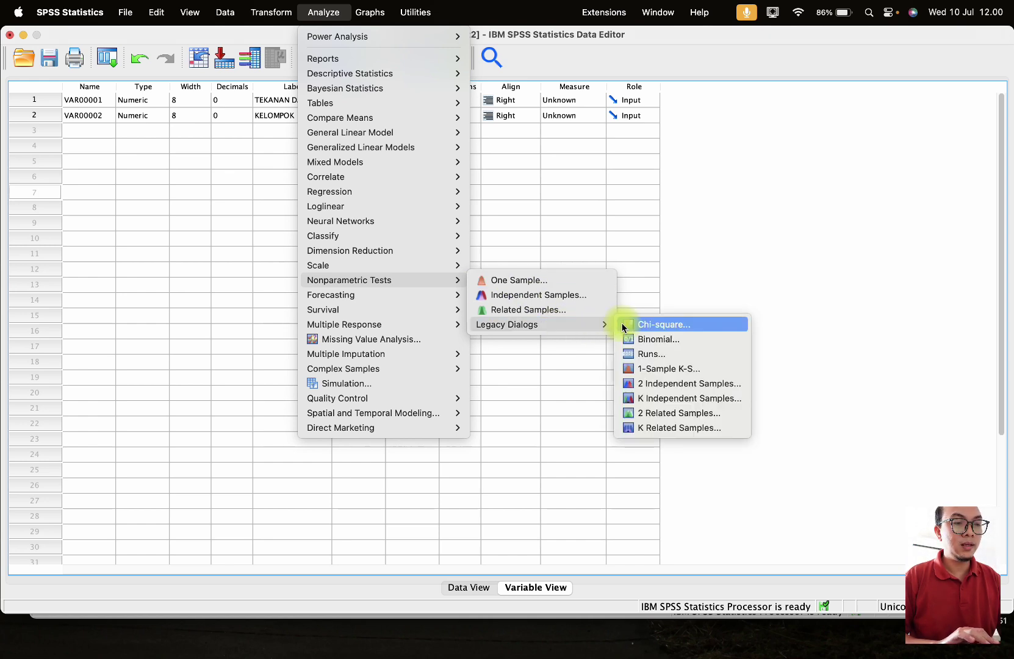
{"action": "left_click", "coordinate": [683, 385]}
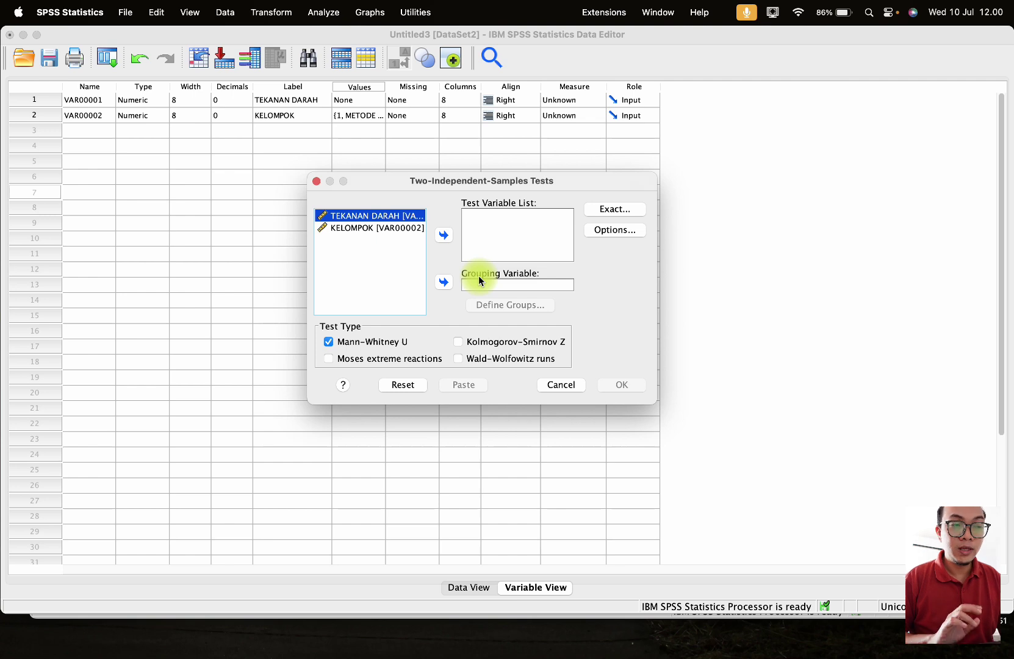
{"action": "left_click", "coordinate": [443, 235]}
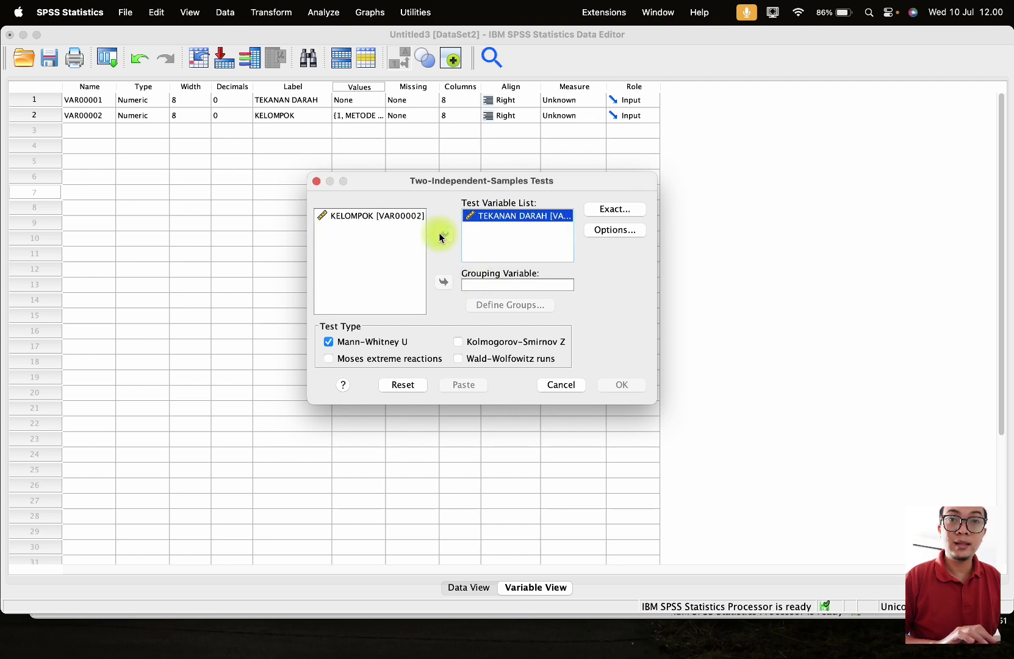
{"action": "left_click", "coordinate": [388, 216]}
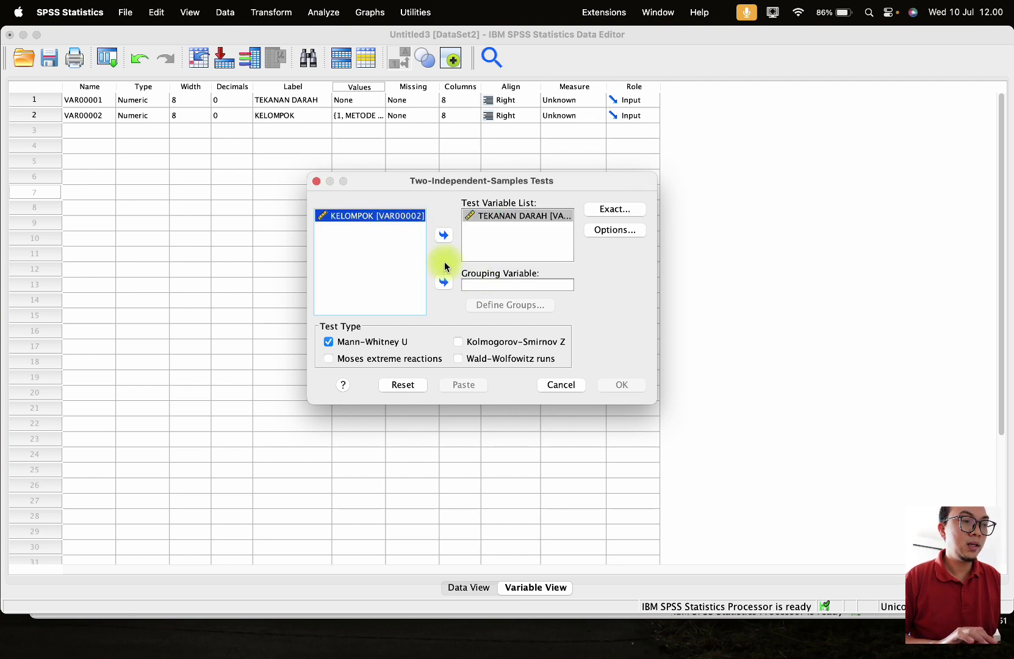
{"action": "left_click", "coordinate": [443, 283]}
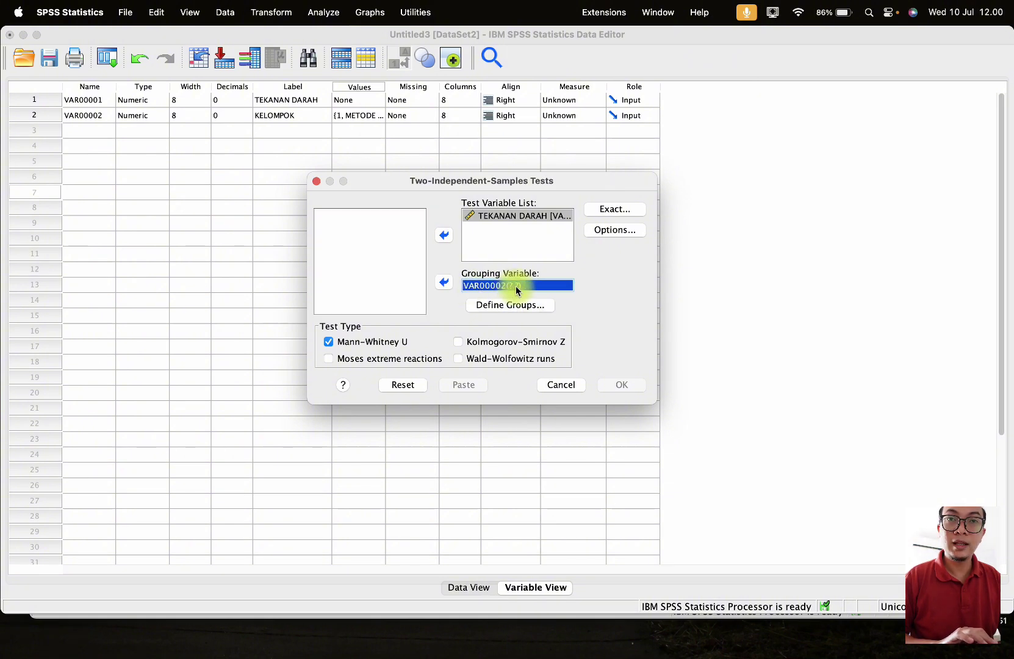
- Define the grouping variable's groups as 1 and 2 and run the Mann-Whitney U test
{"action": "left_click", "coordinate": [509, 307]}
{"action": "key", "text": "Caps_Lock"}
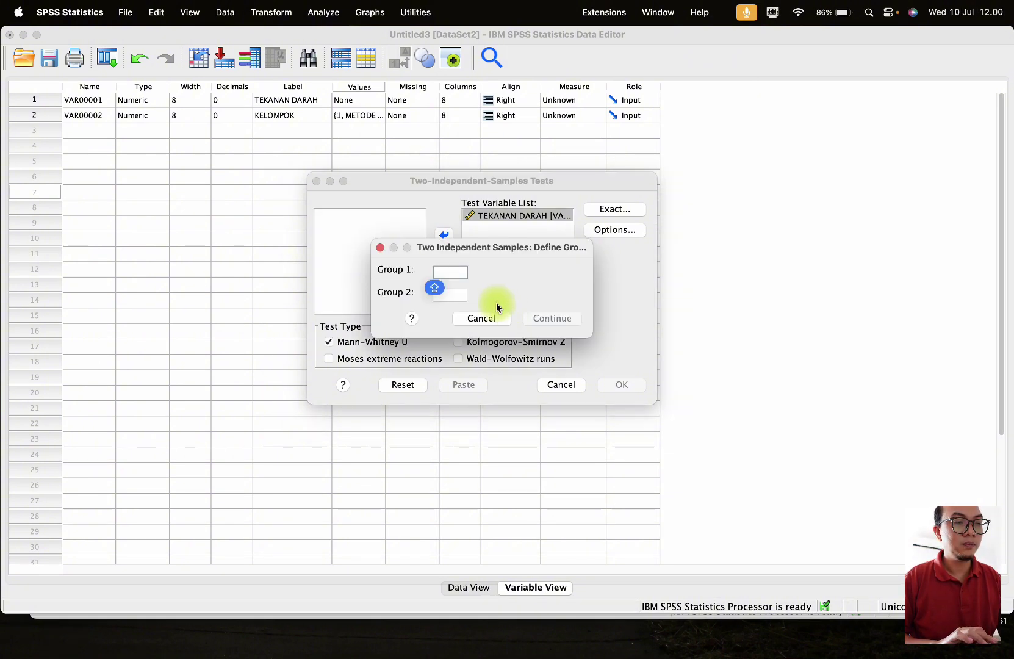
{"action": "left_click", "coordinate": [456, 295]}
{"action": "type", "text": "2"}
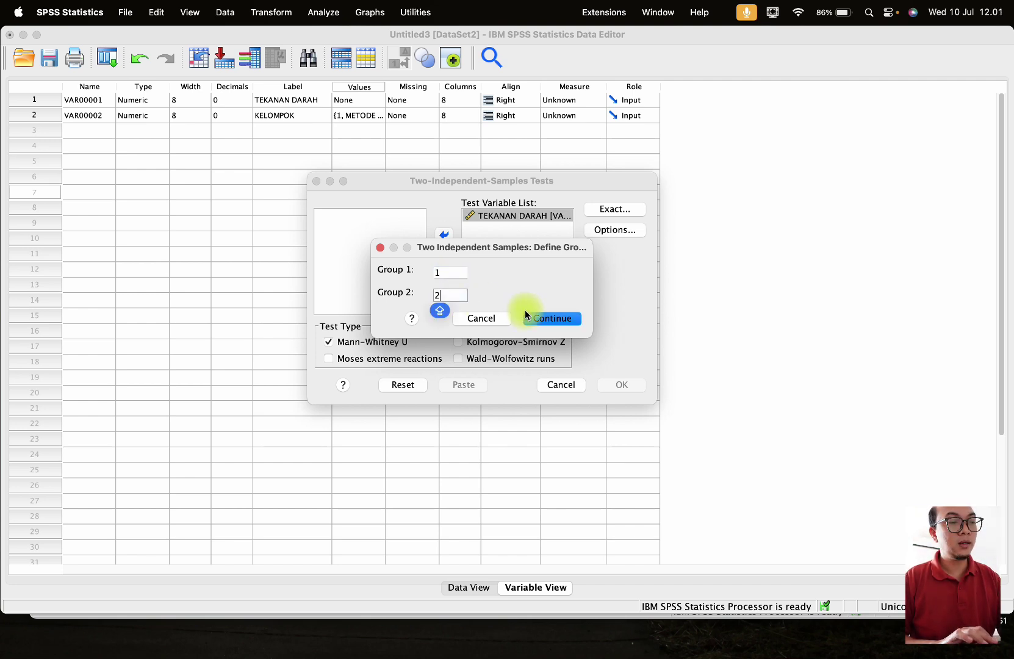
{"action": "left_click", "coordinate": [563, 323]}
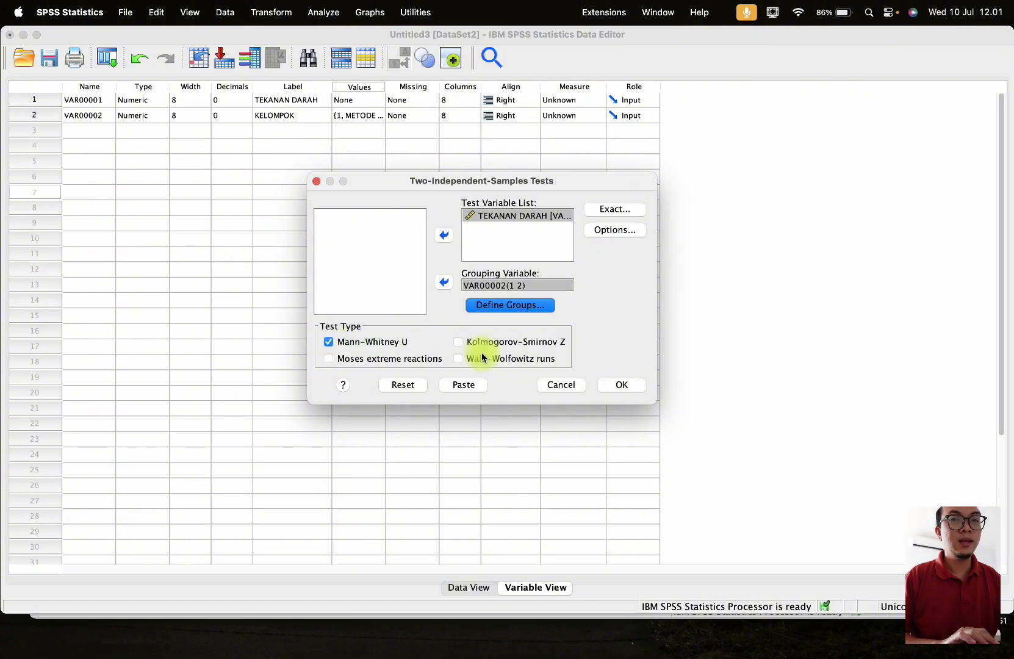
{"action": "left_click", "coordinate": [623, 386]}
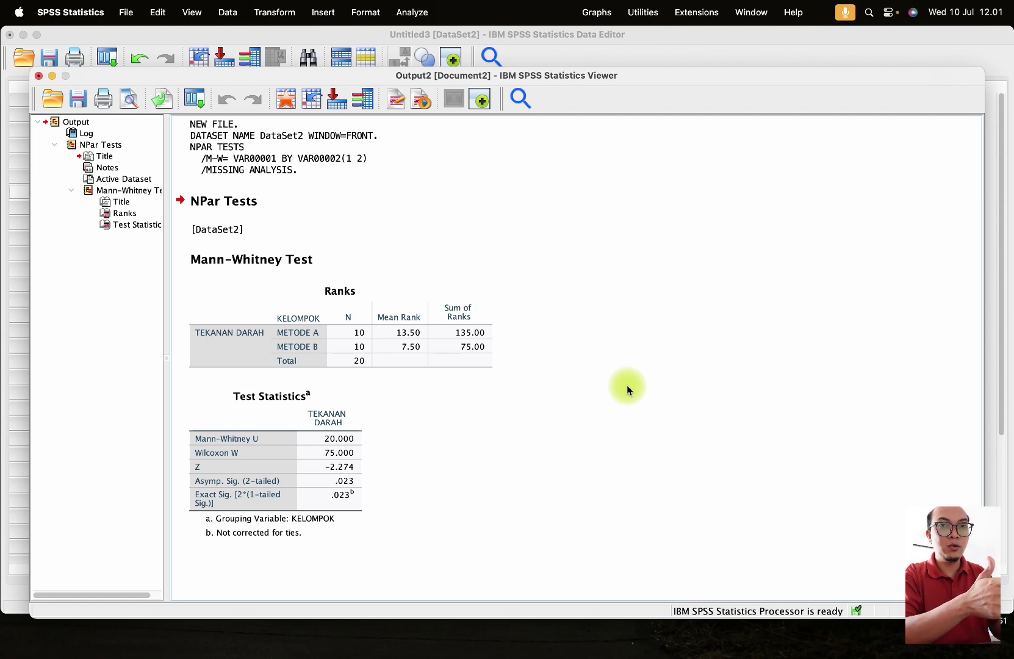
- Examine the mean ranks of METODE A and METODE B and the significance in the Mann-Whitney Ranks and Test Statistics tables
{"action": "left_click", "coordinate": [393, 331]}
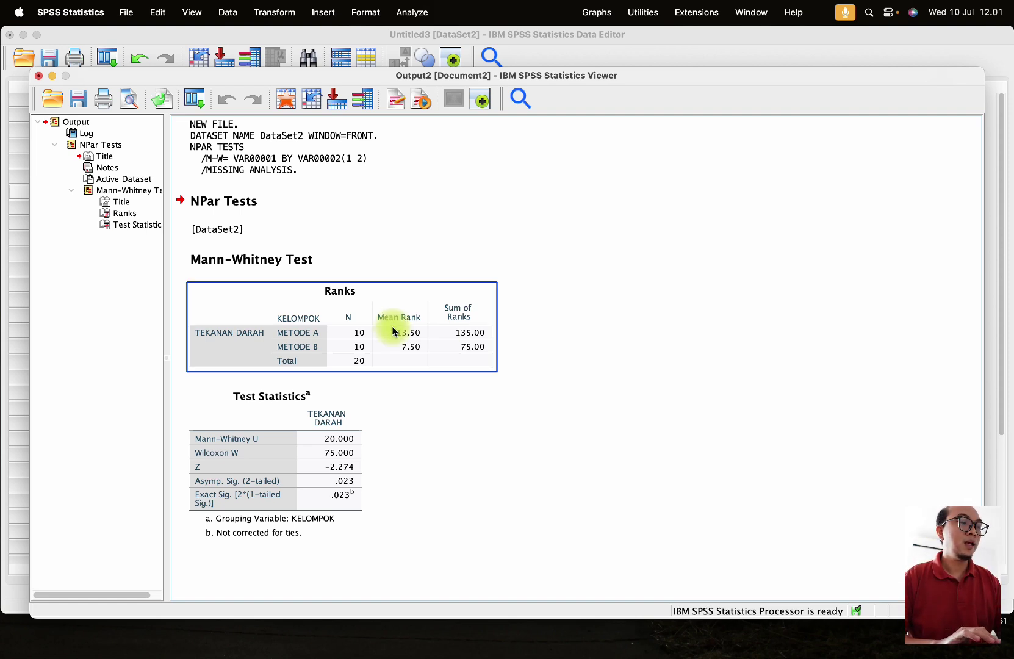
{"action": "left_click", "coordinate": [345, 317]}
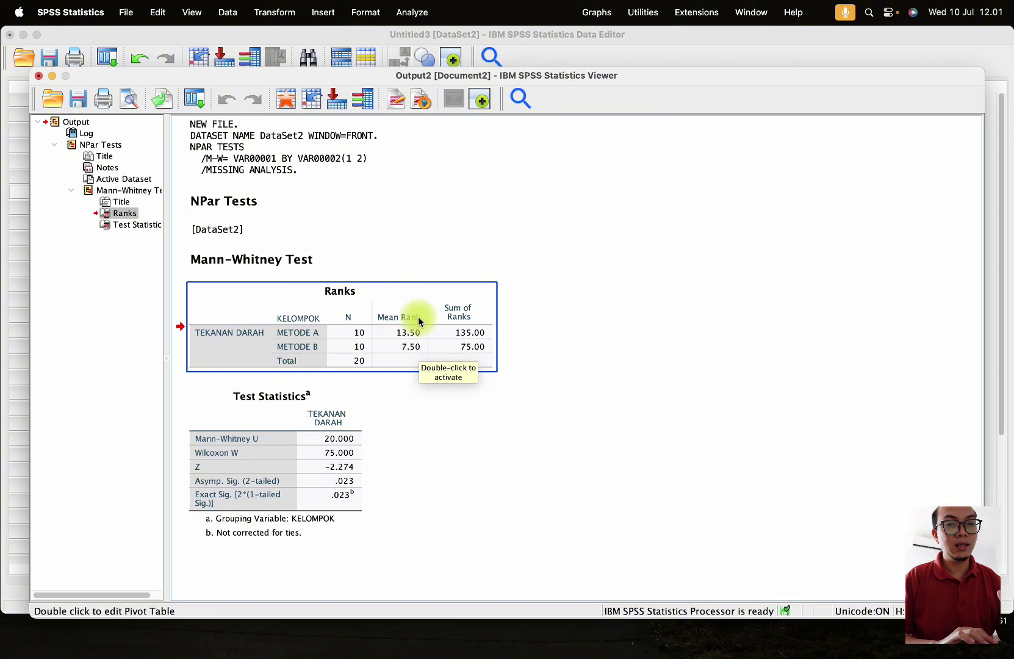
{"action": "left_click", "coordinate": [309, 478]}
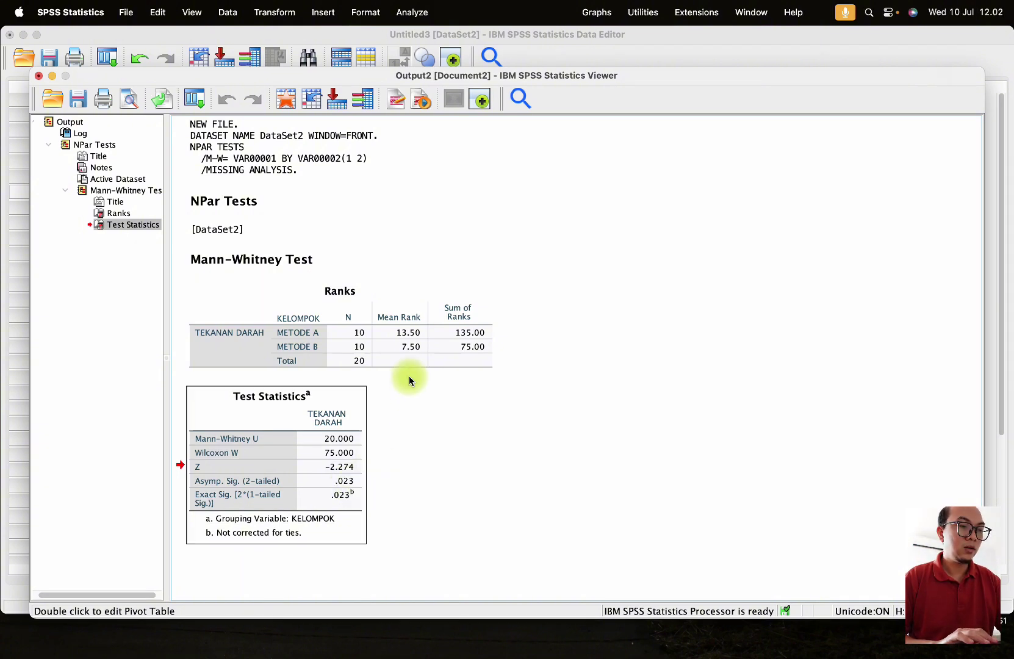
{"action": "left_click", "coordinate": [295, 341]}
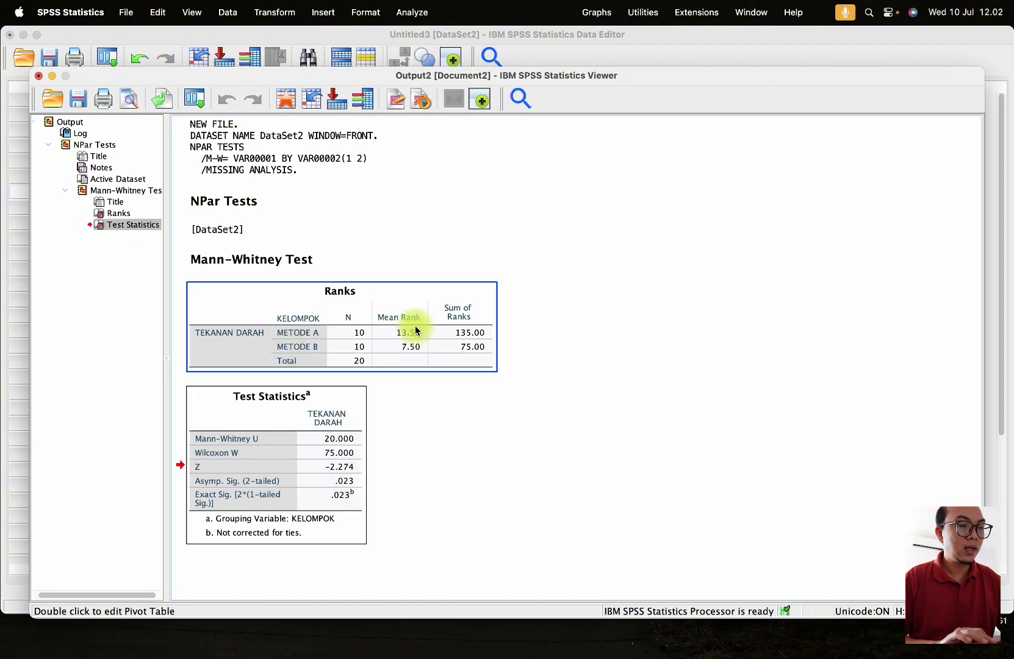